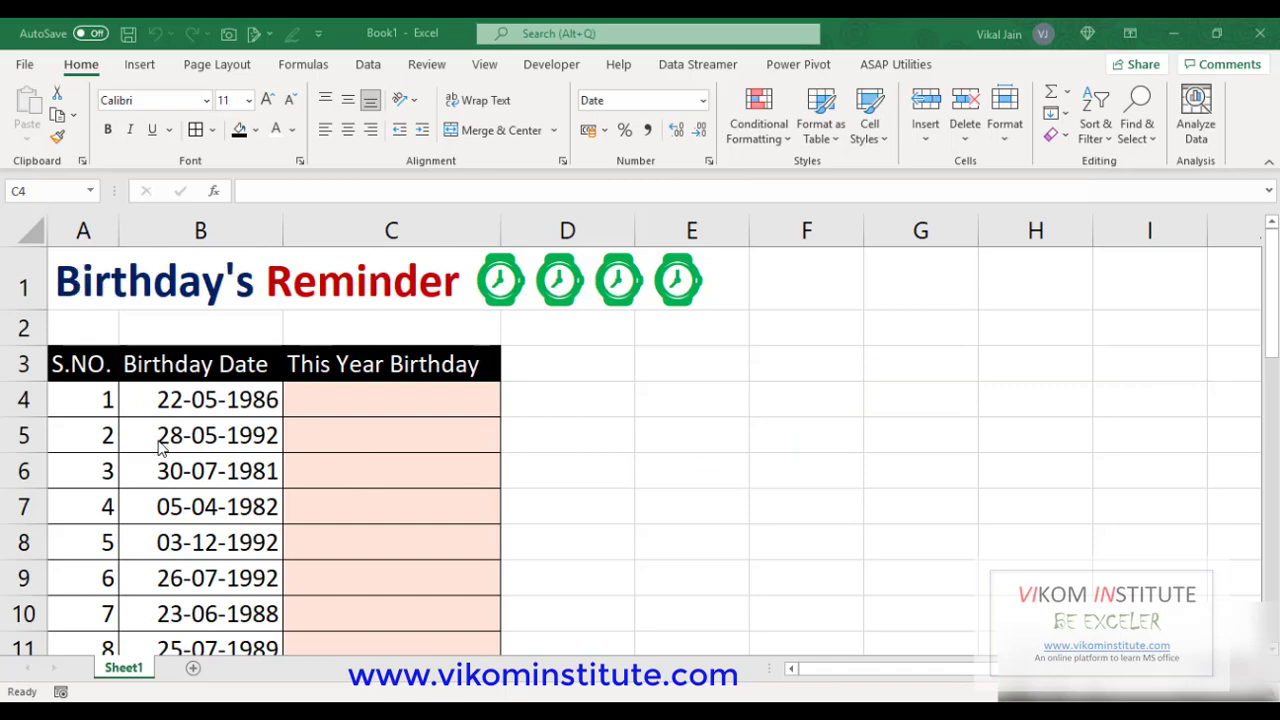
# Step: Scroll through the birthday list, then select C4, the first This Year Birthday cell
pyautogui.scroll(-4, 110, 478)
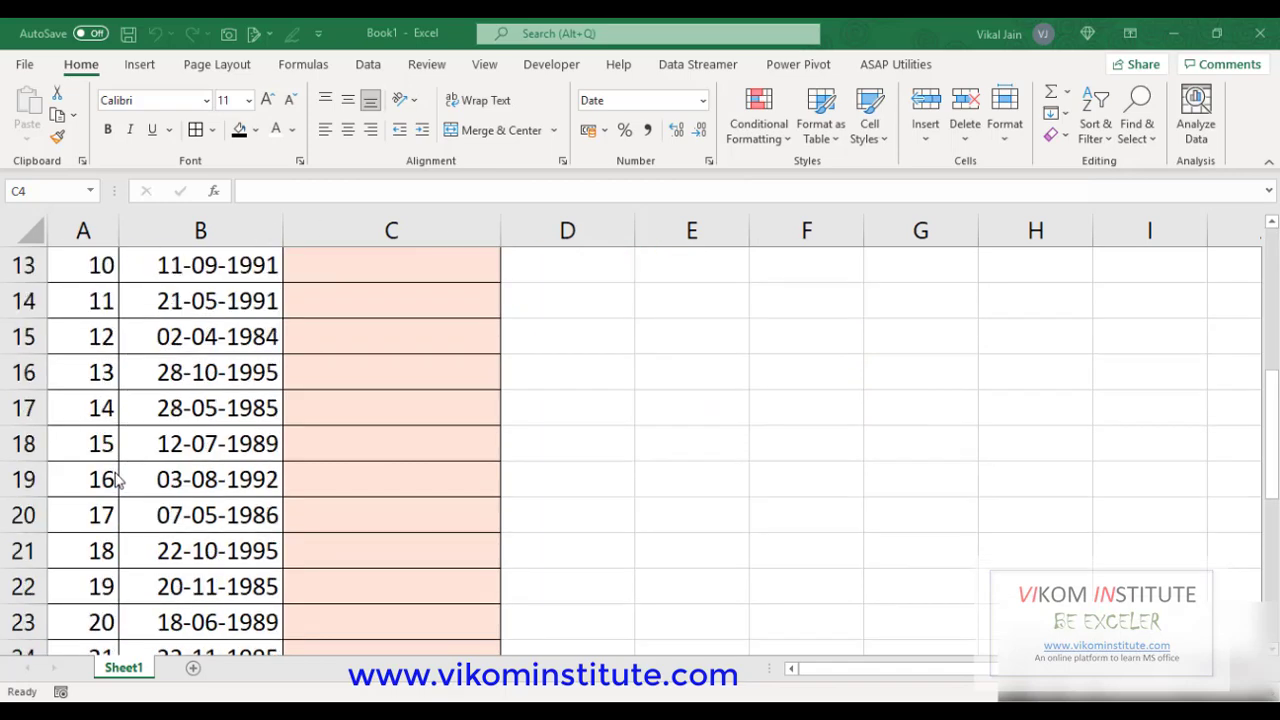
pyautogui.scroll(-3, 120, 500)
pyautogui.scroll(-3, 135, 530)
pyautogui.scroll(3, 138, 552)
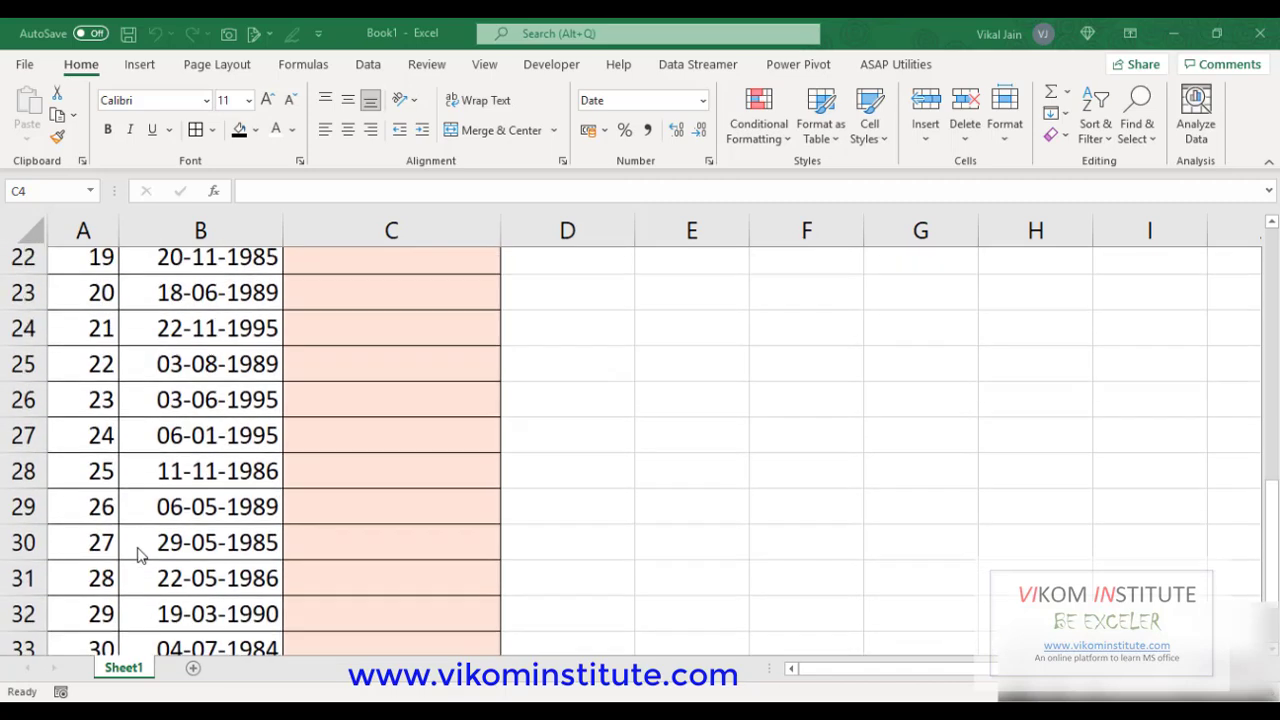
pyautogui.scroll(-1, 110, 545)
pyautogui.scroll(-1, 83, 540)
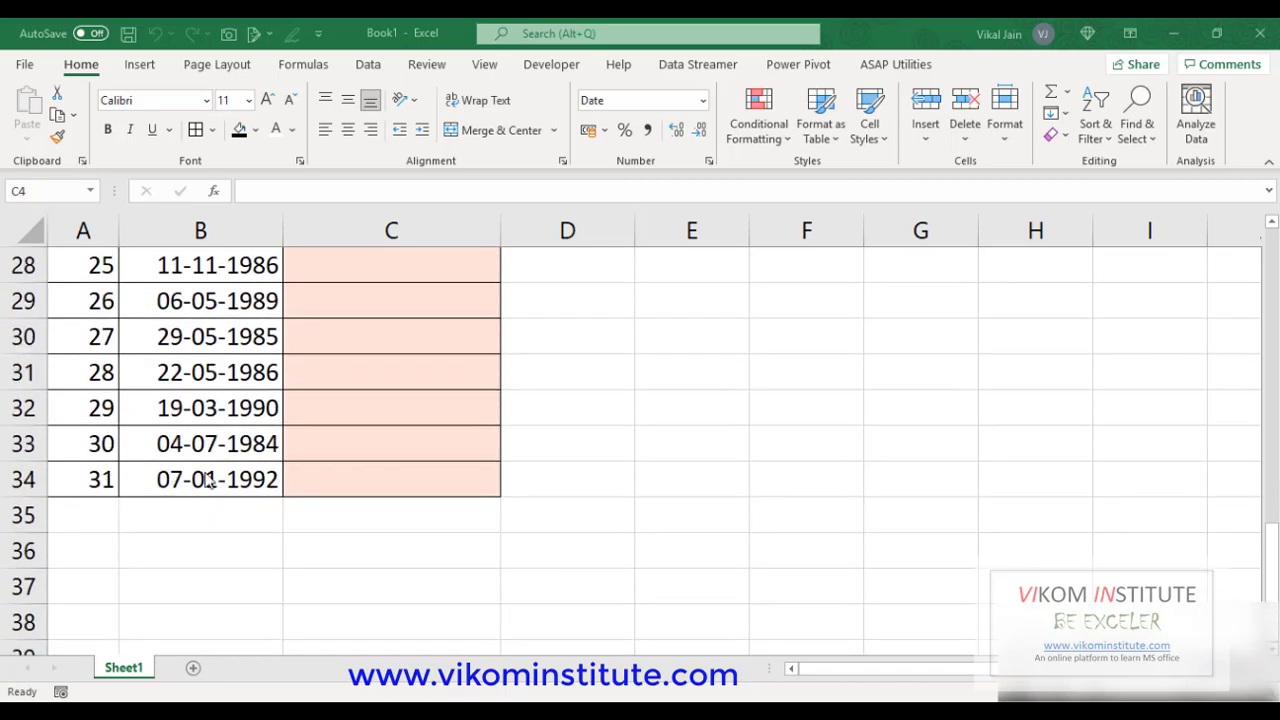
pyautogui.scroll(1, 212, 482)
pyautogui.scroll(4, 222, 485)
pyautogui.scroll(5, 225, 455)
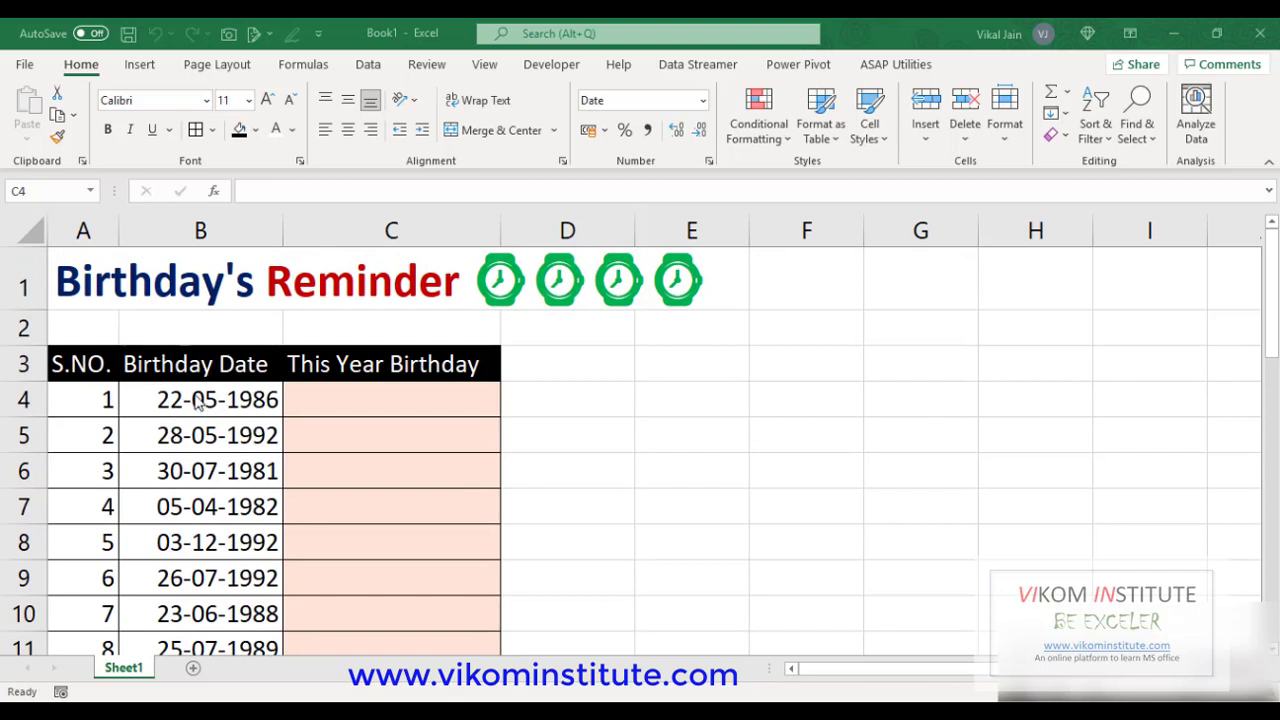
pyautogui.click(332, 400)
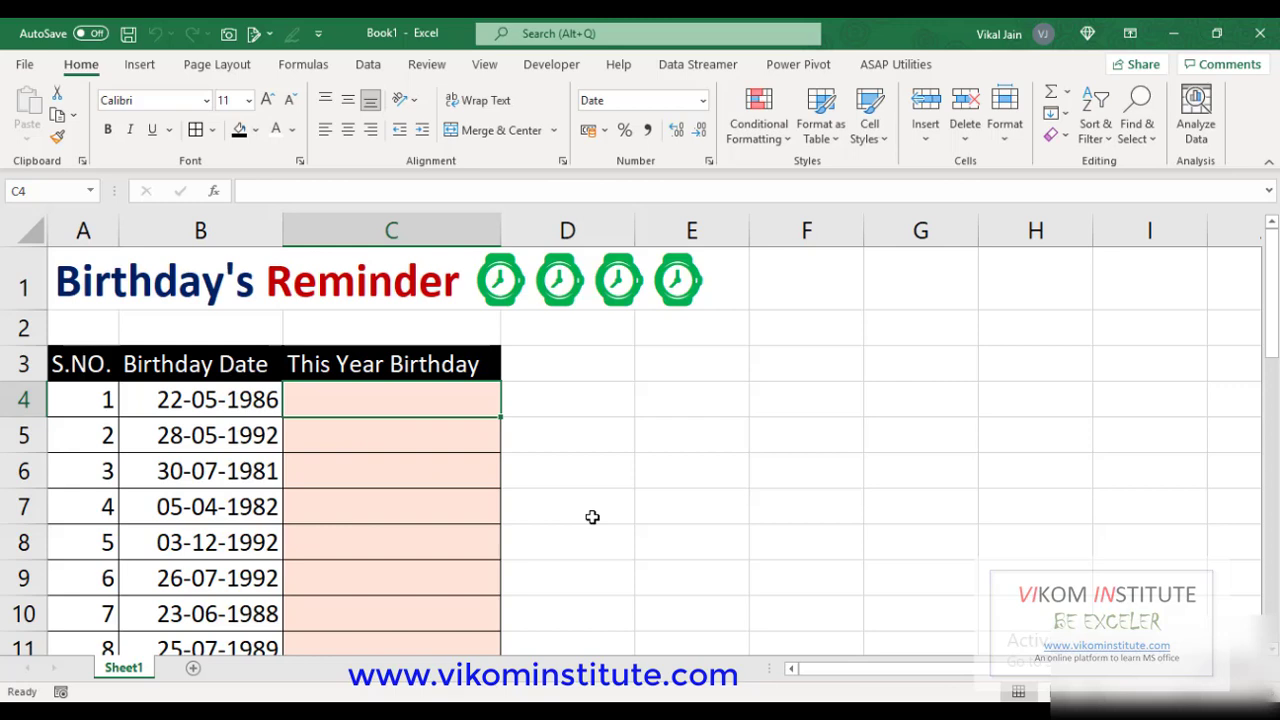
# Step: Begin C4's formula as =DATE(YEAR(TODAY()) to take the current year
pyautogui.write('=')
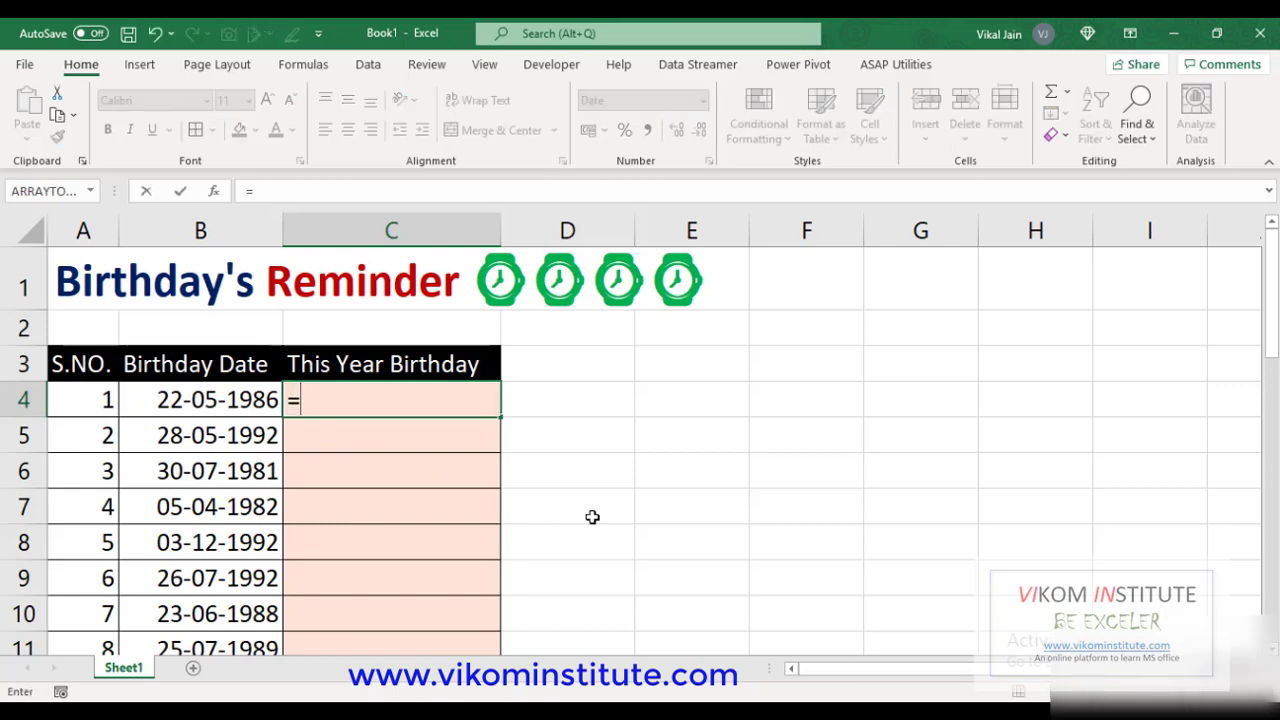
pyautogui.write('date')
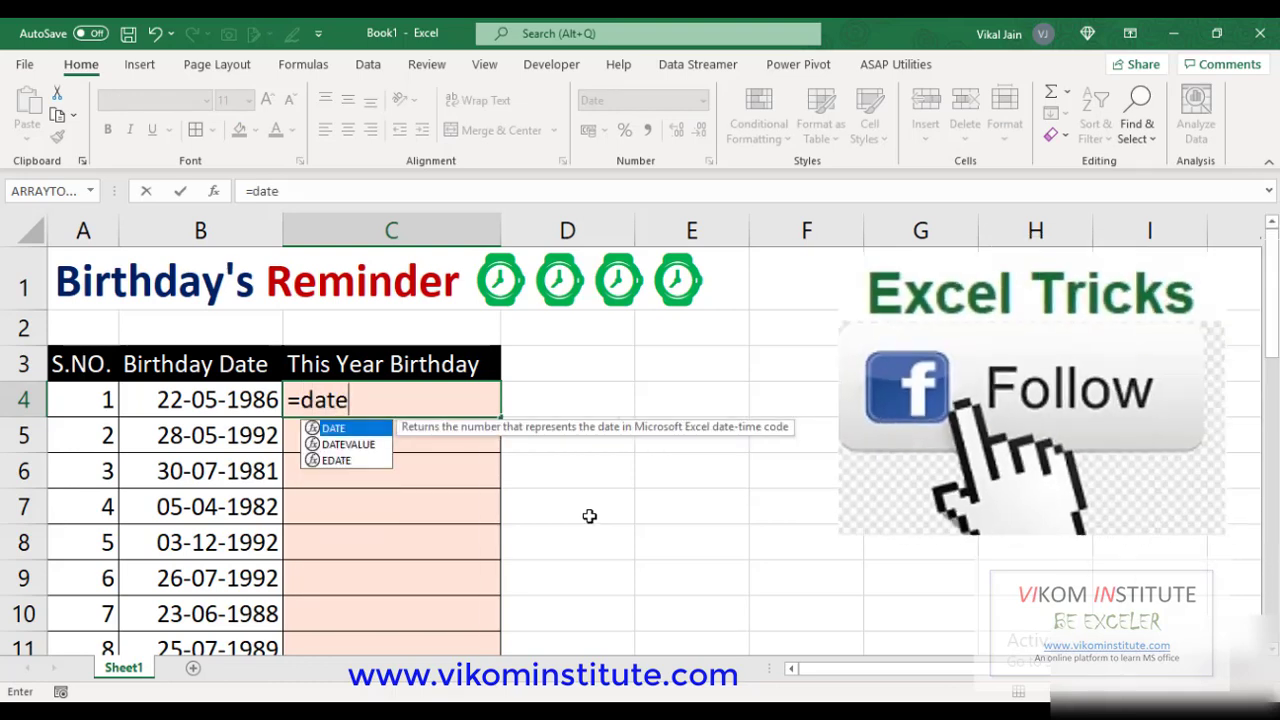
pyautogui.press('Tab')
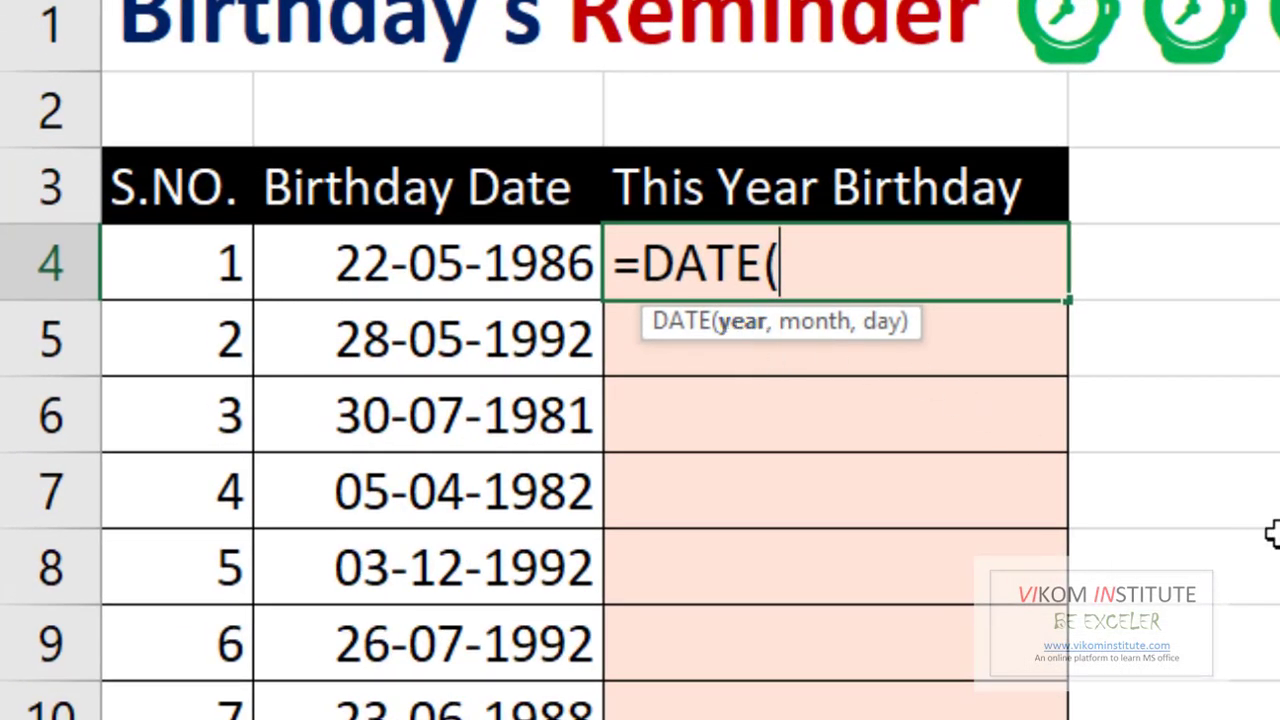
pyautogui.write('yer')
pyautogui.press('BackSpace')
pyautogui.write('a')
pyautogui.press('Tab')
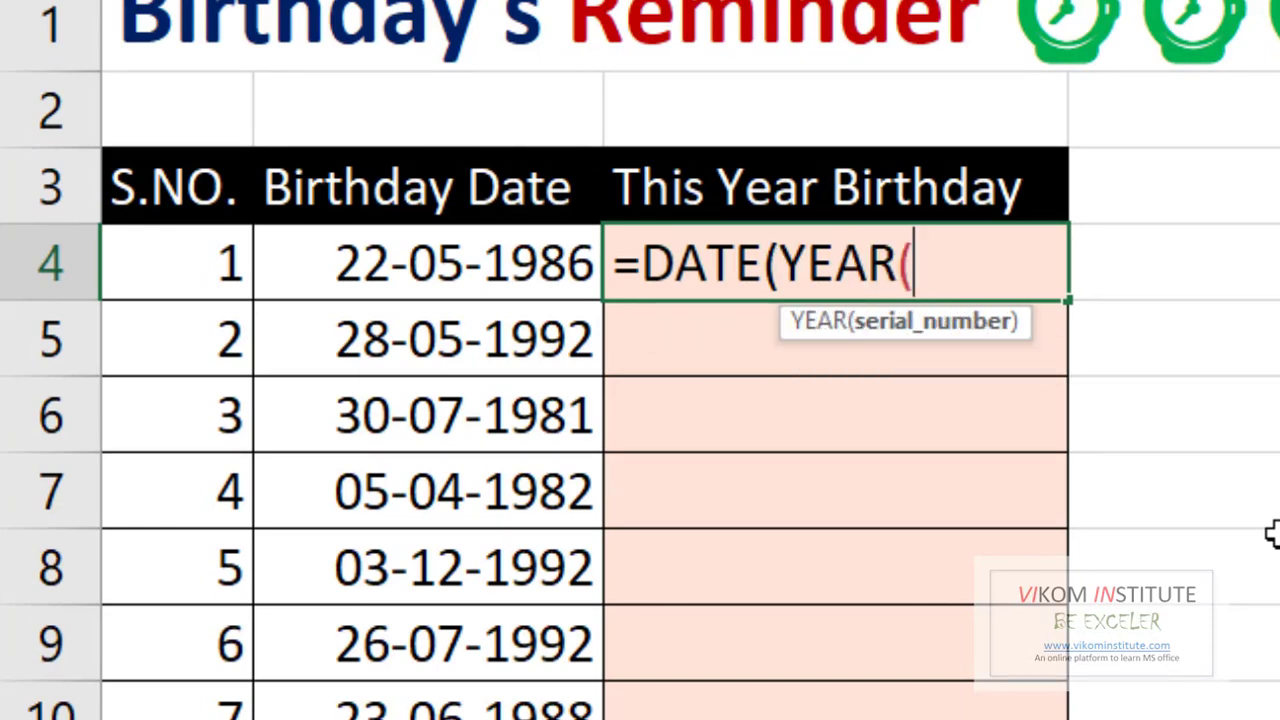
pyautogui.write('today')
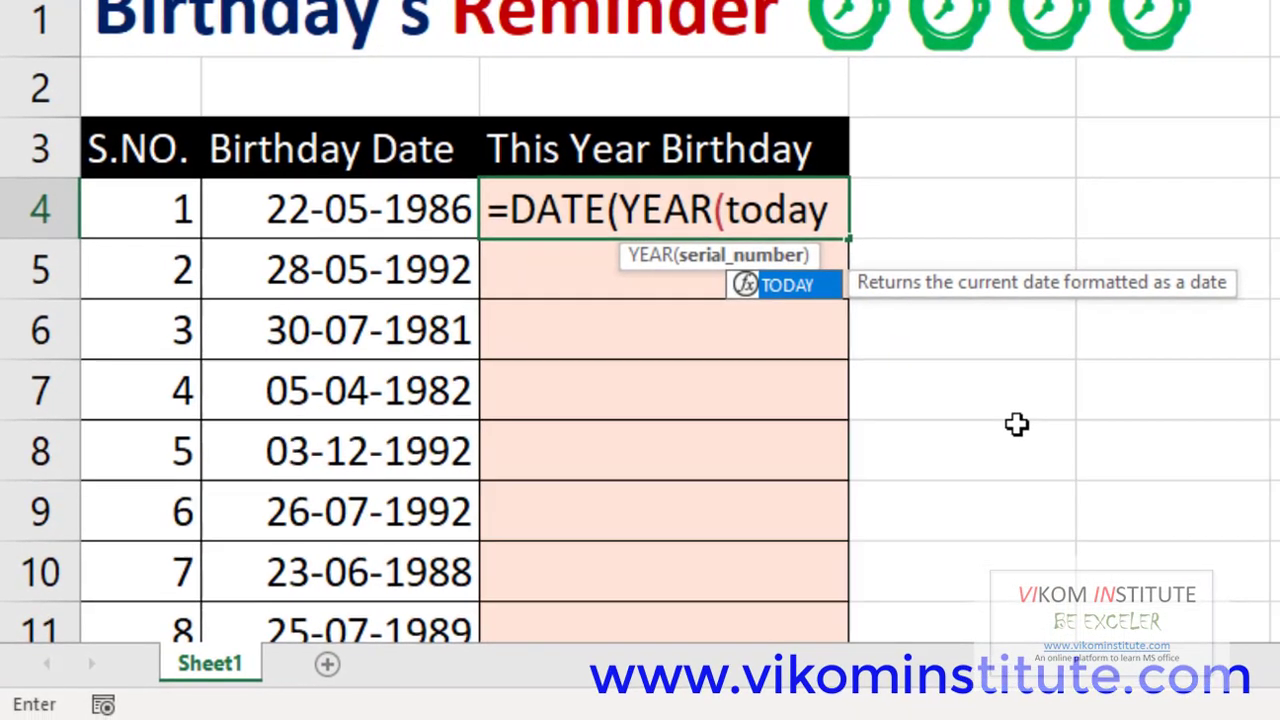
pyautogui.write('())')
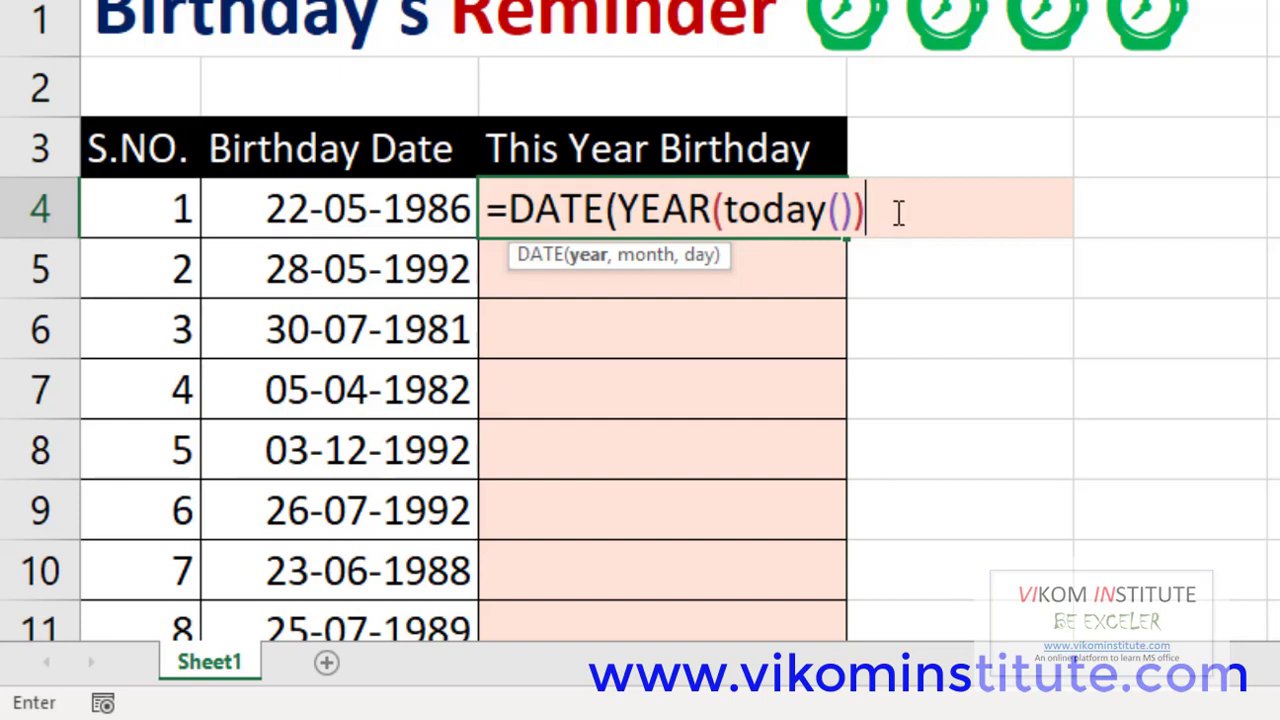
# Step: Complete the DATE formula with MONTH(B4) and DAY(B4) from the birth date
pyautogui.write(',')
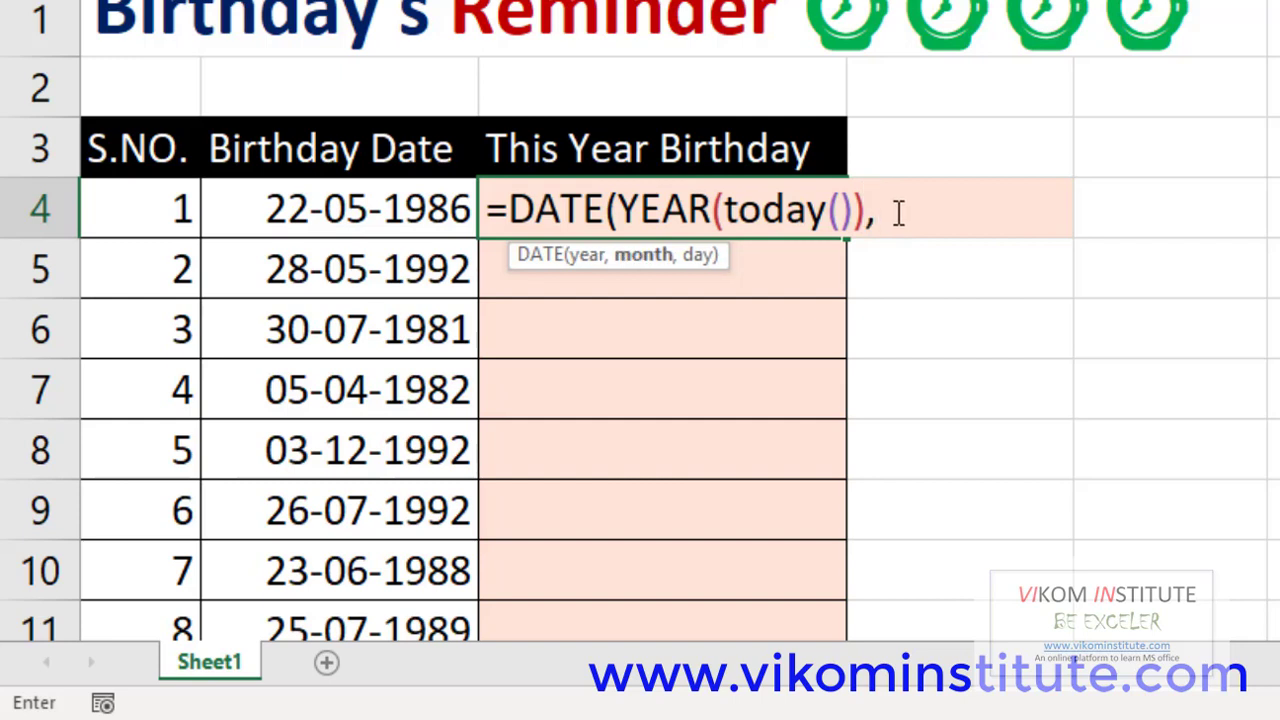
pyautogui.write('mont')
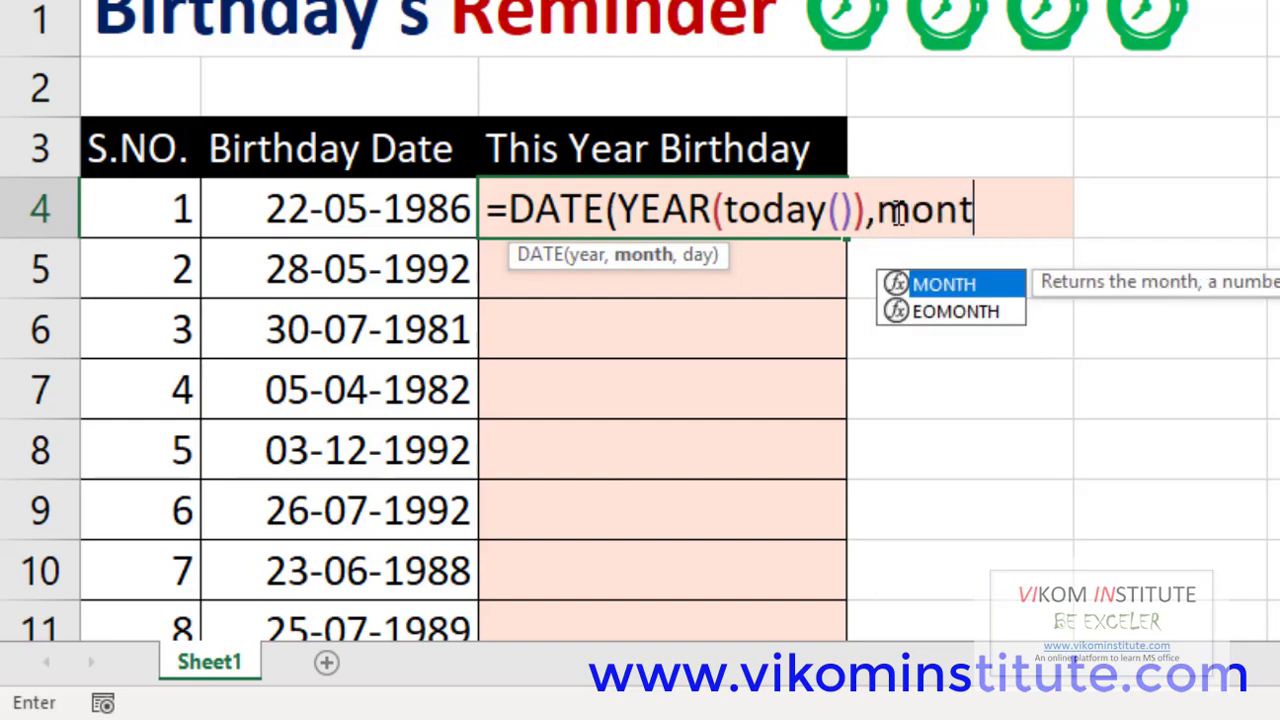
pyautogui.press('Tab')
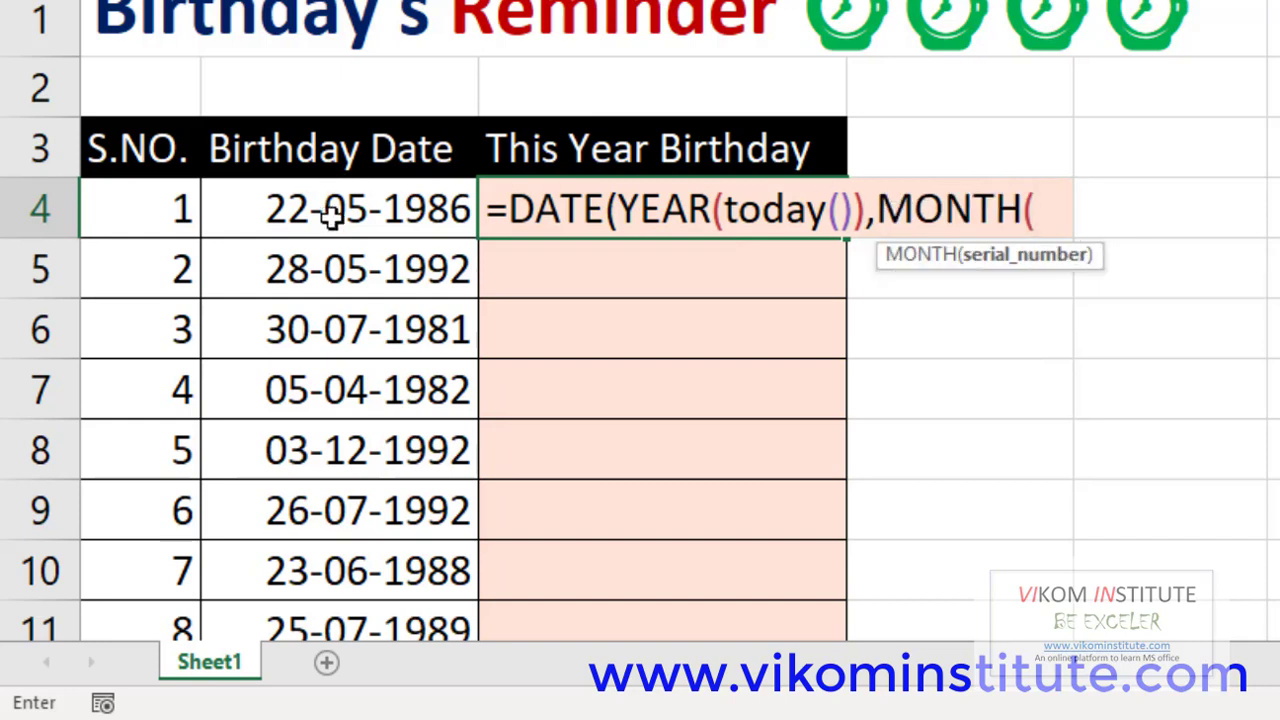
pyautogui.click(324, 210)
pyautogui.write('),day(')
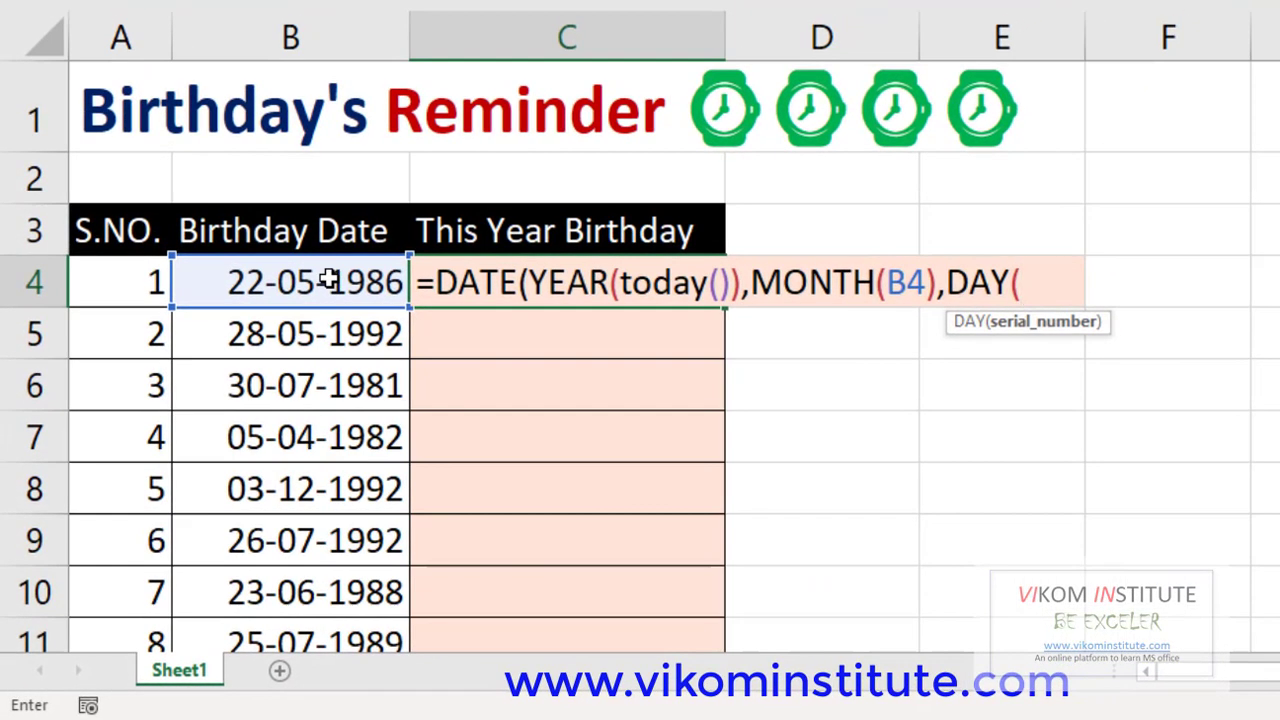
pyautogui.click(334, 280)
pyautogui.write(')')
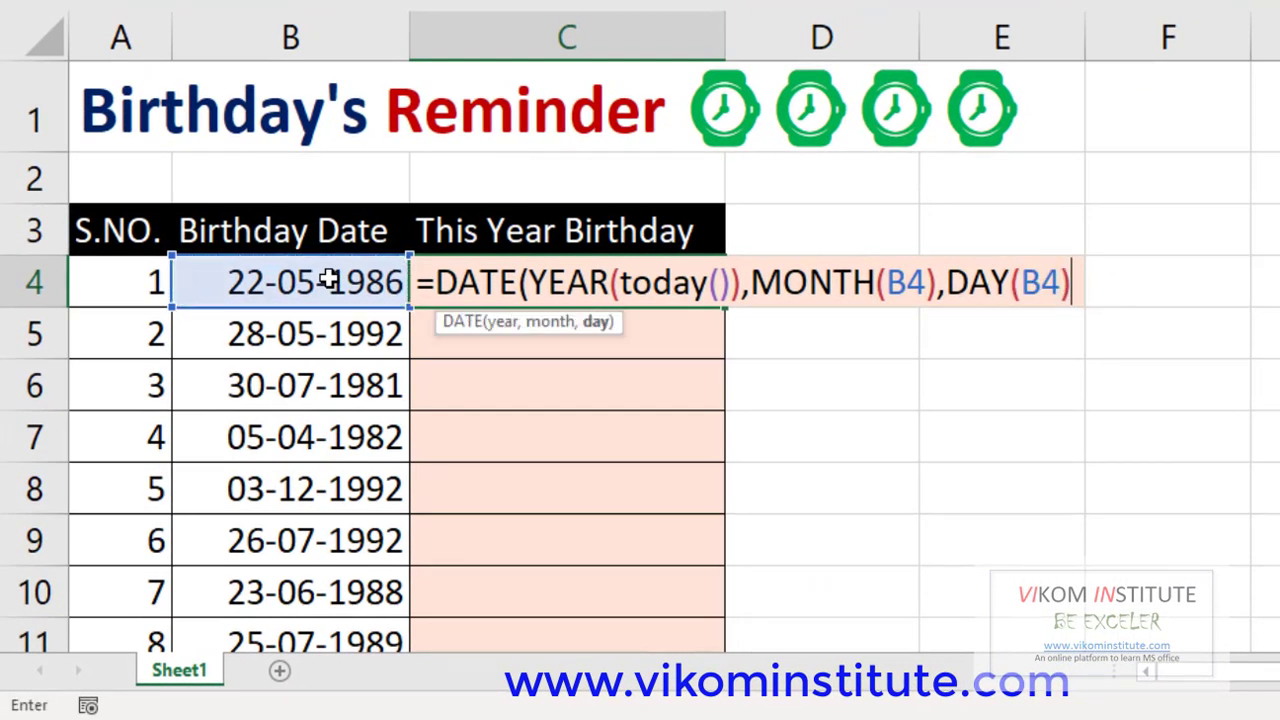
pyautogui.write(')')
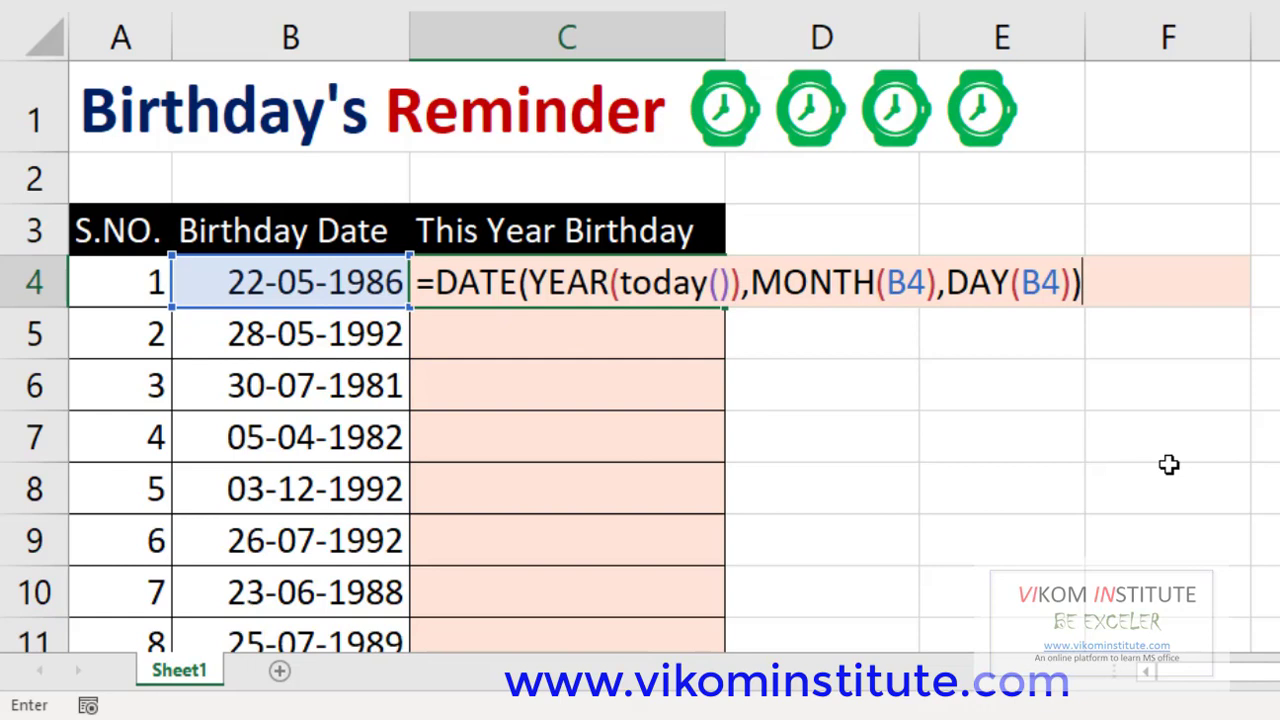
# Step: Commit the C4 formula and fill it down column C, starting at 22-05-2021
pyautogui.press('Return')
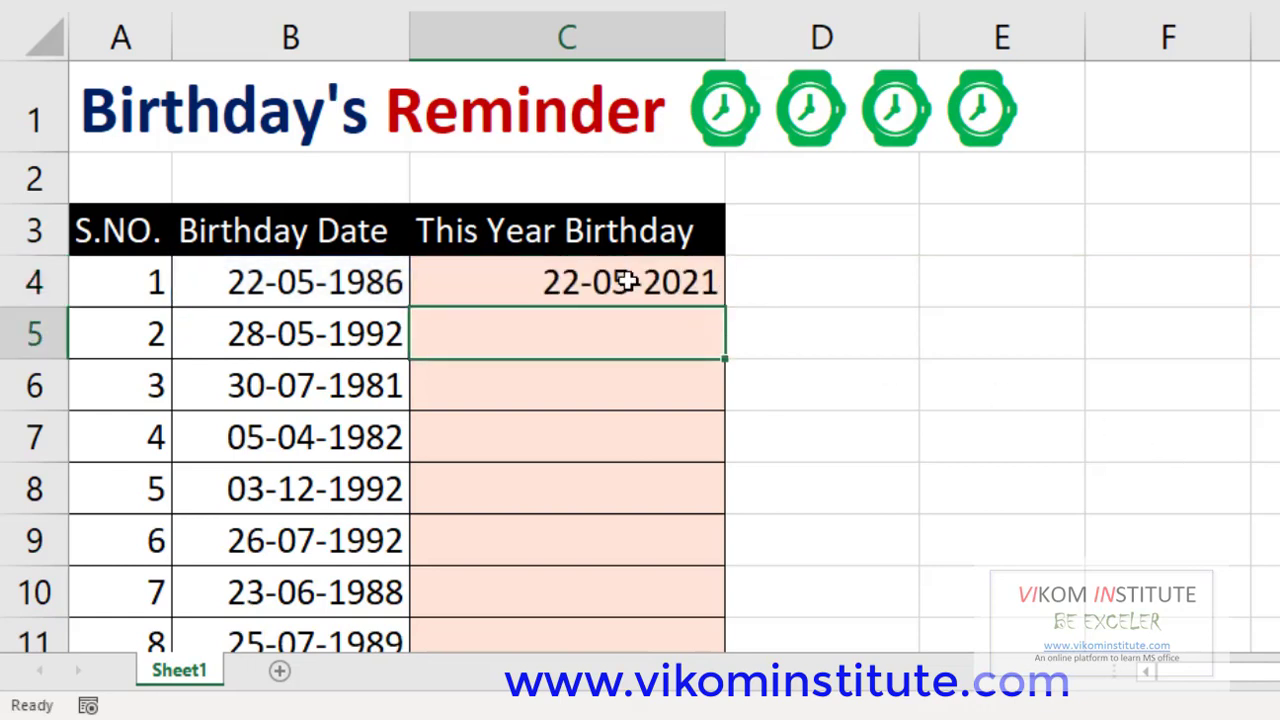
pyautogui.click(620, 282)
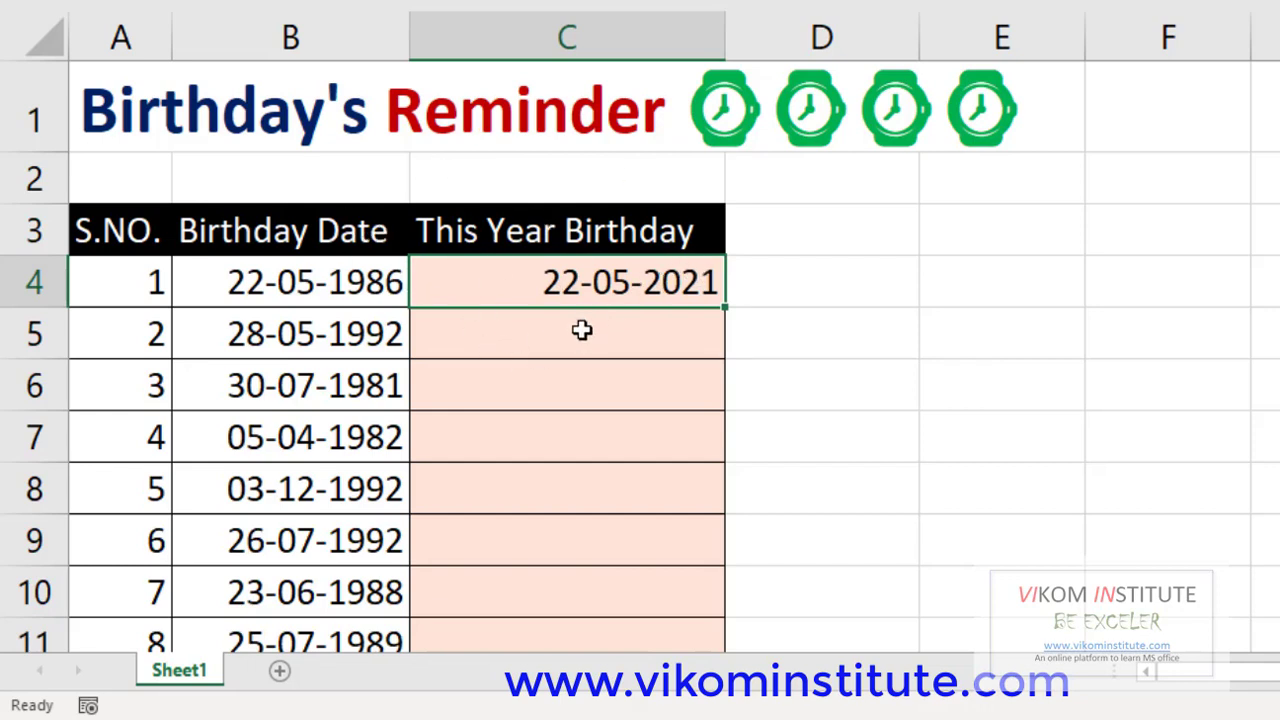
pyautogui.doubleClick(724, 309)
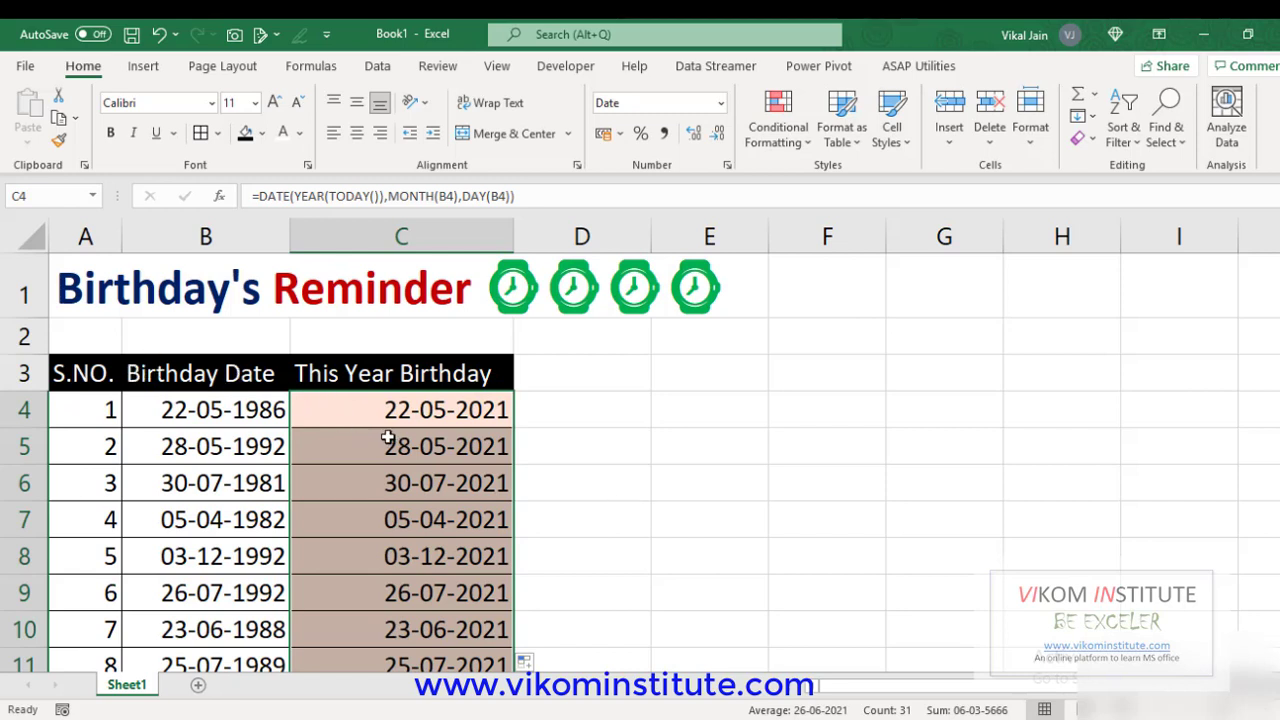
pyautogui.click(585, 484)
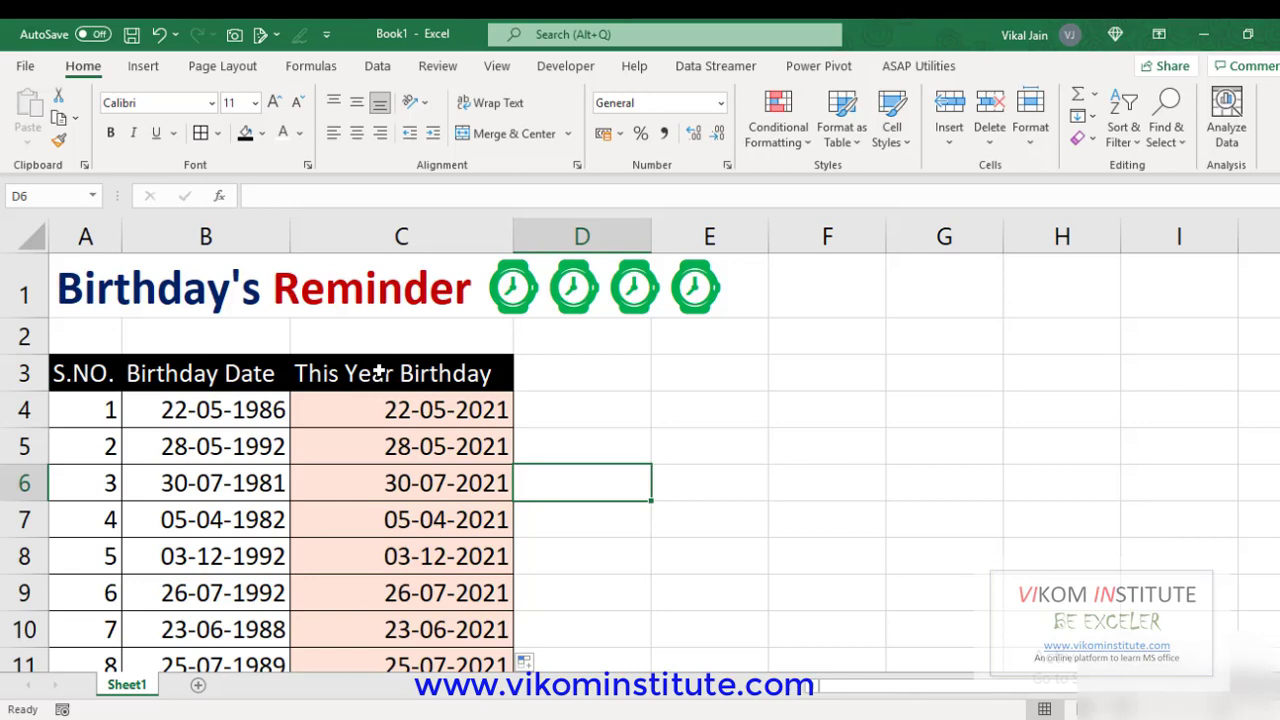
# Step: Select C3:C34 and start a New Rule under Conditional Formatting
pyautogui.click(379, 370)
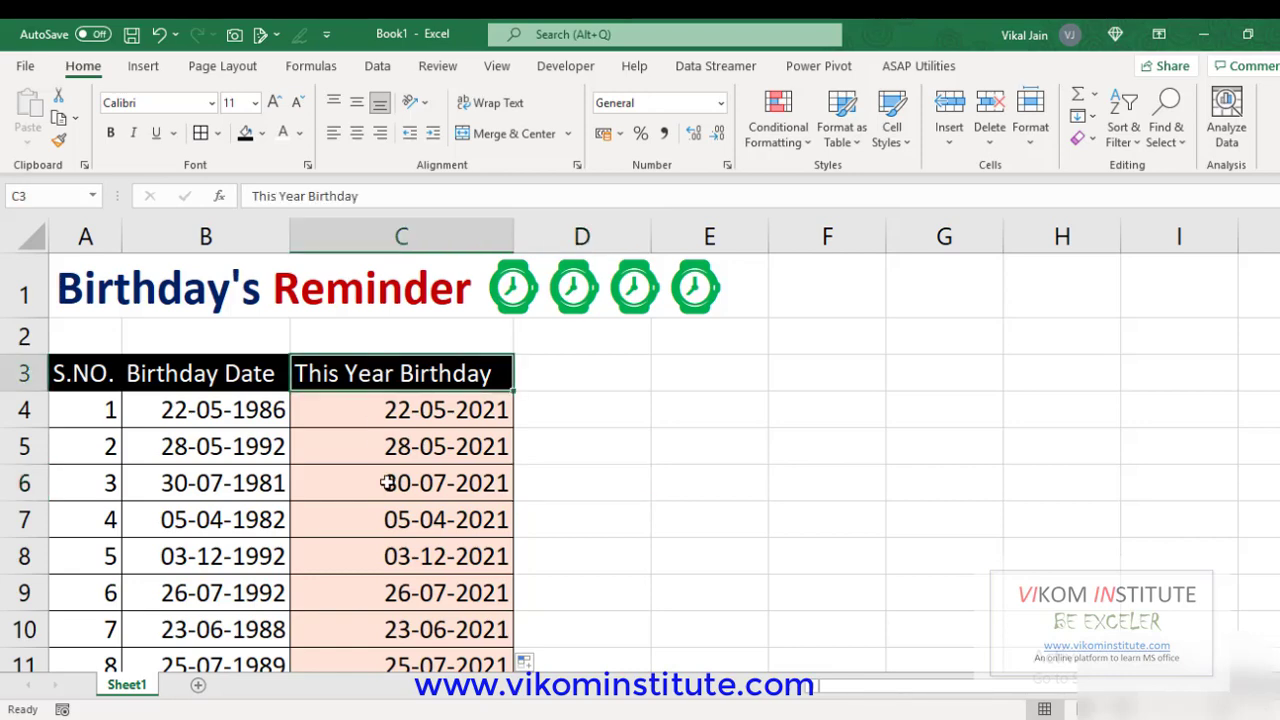
pyautogui.hotkey('ctrl', 'shift', 'Down')
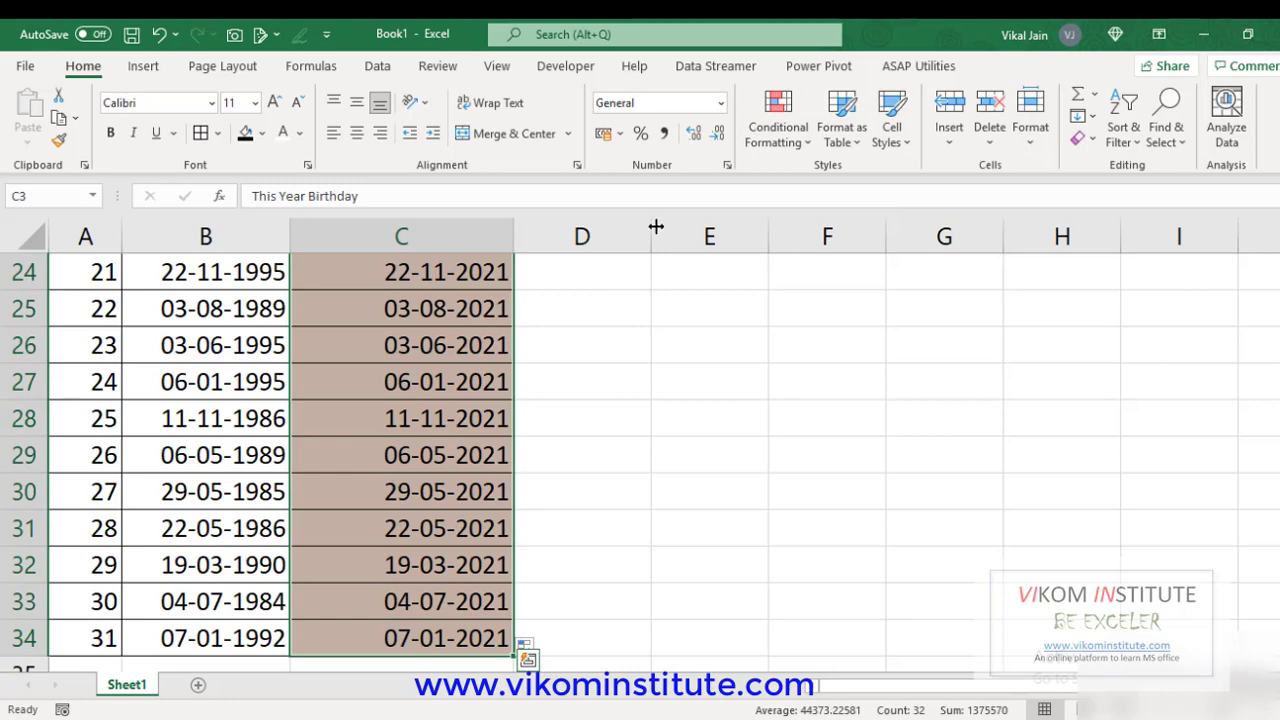
pyautogui.click(788, 150)
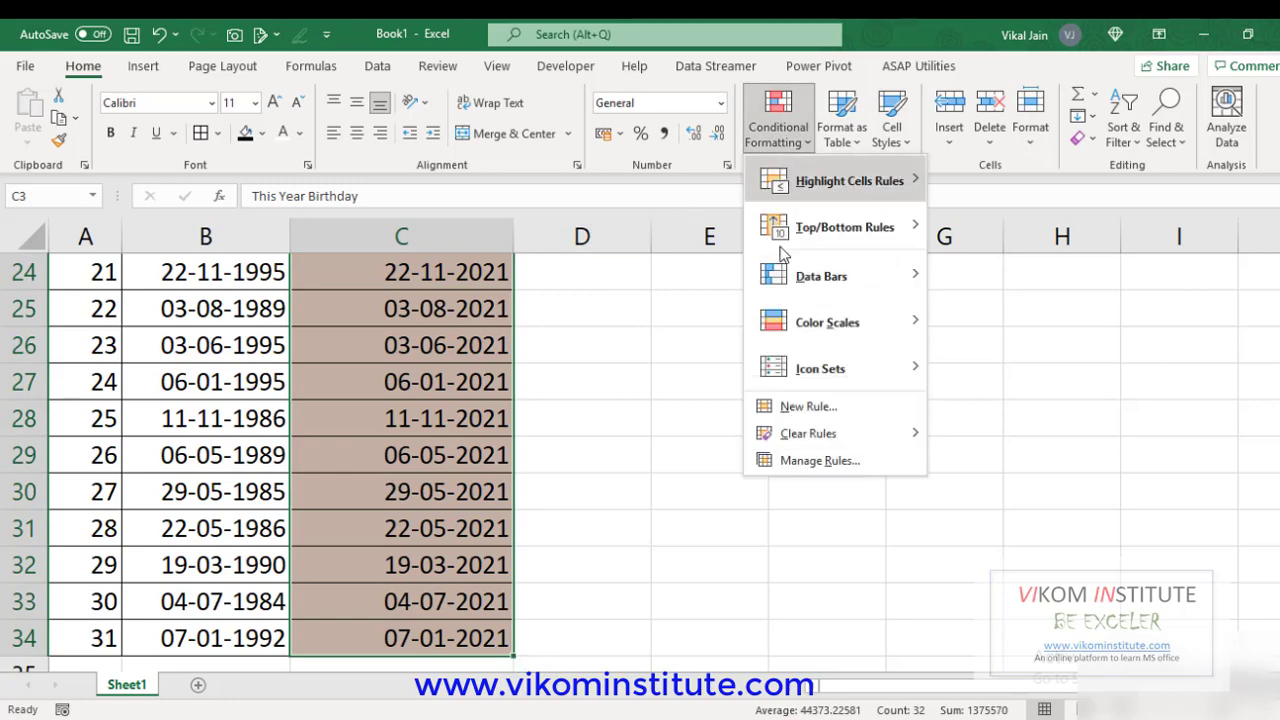
pyautogui.click(800, 406)
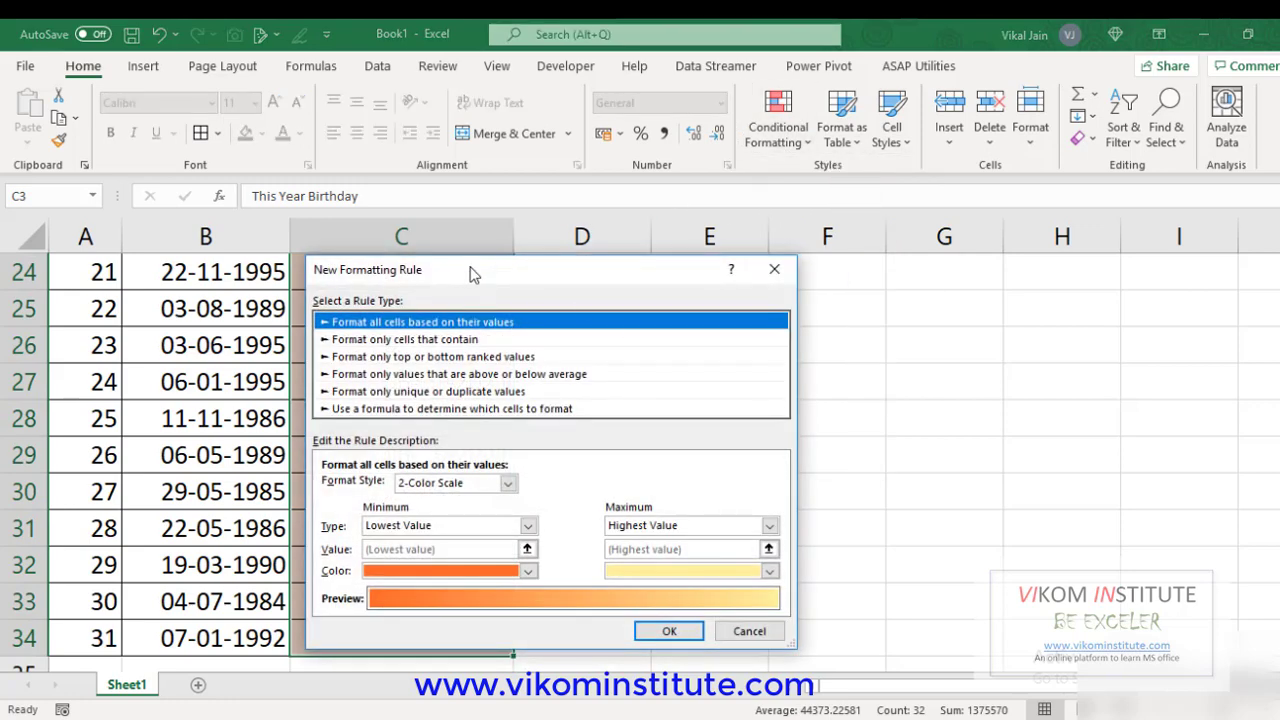
pyautogui.moveTo(470, 272); pyautogui.dragTo(468, 130)
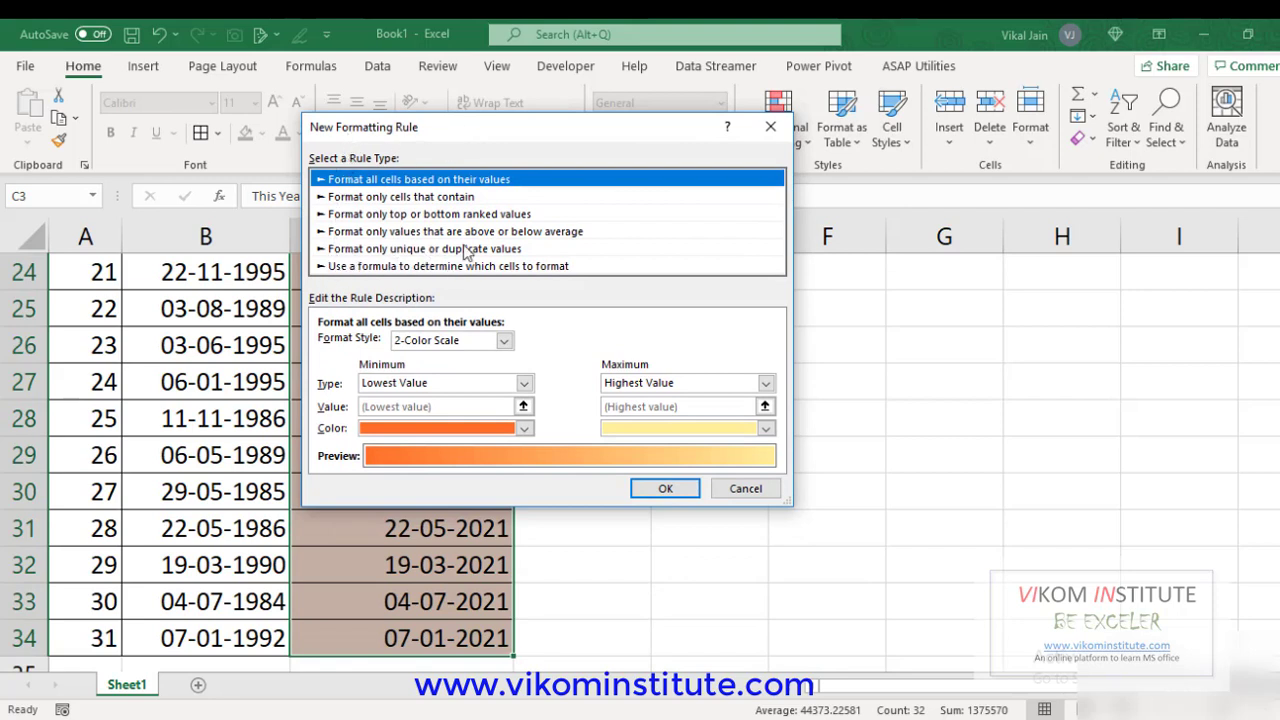
# Step: Choose the formula-based rule type and begin the condition with a C3 reference
pyautogui.click(490, 267)
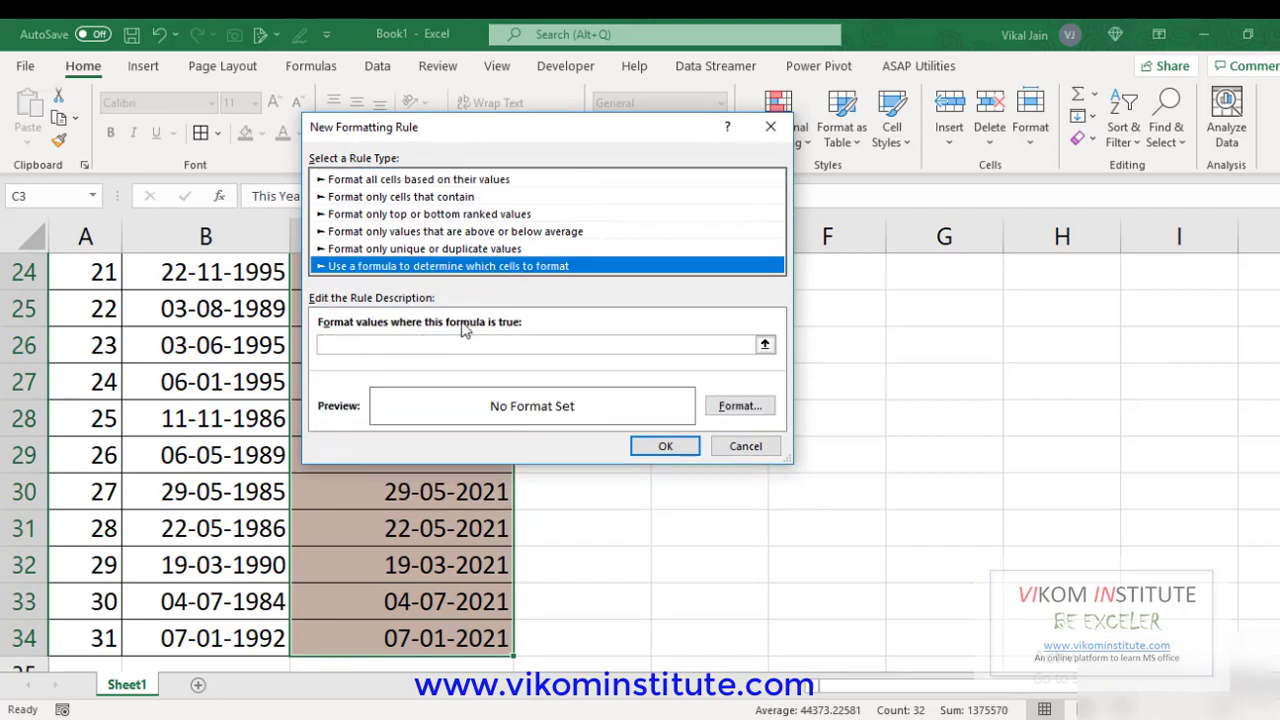
pyautogui.click(452, 345)
pyautogui.click(338, 501)
pyautogui.press('BackSpace')
pyautogui.moveTo(491, 129); pyautogui.dragTo(927, 136)
pyautogui.write('=and')
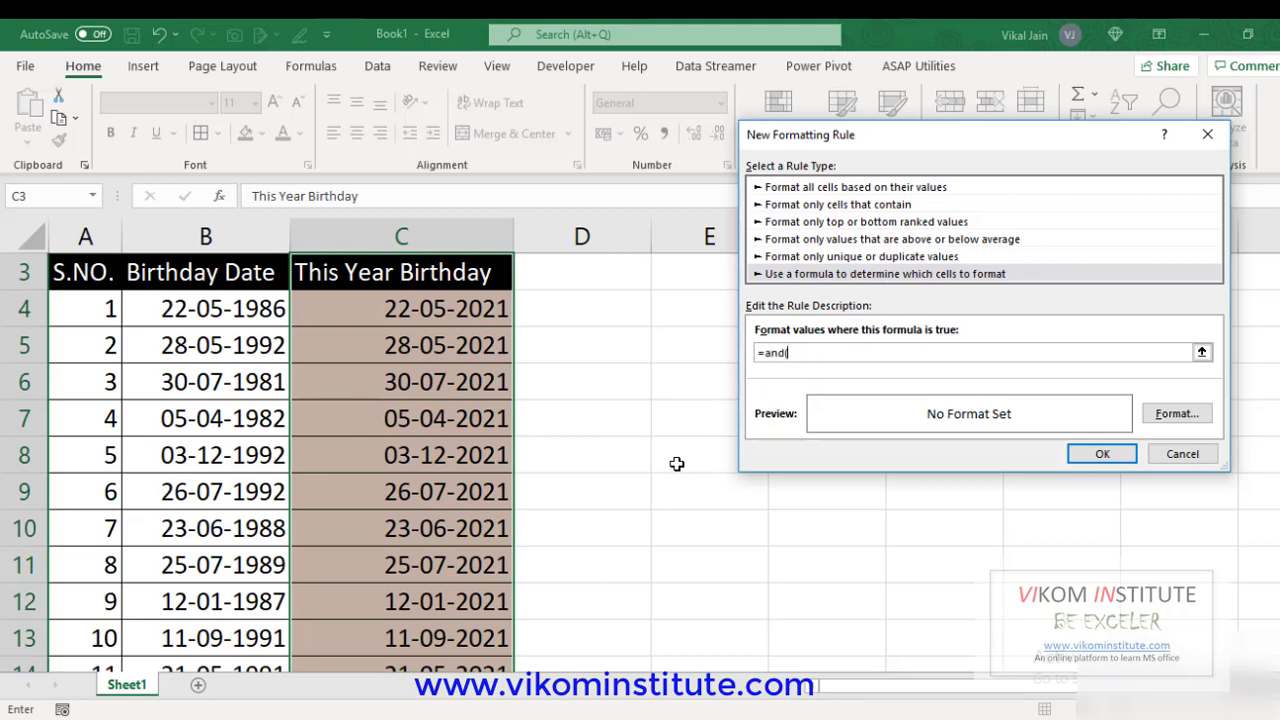
# Step: Enter the condition =and($C3>today(),$C3<=today()+7) and open its Format Cells options
pyautogui.write('(')
pyautogui.click(441, 271)
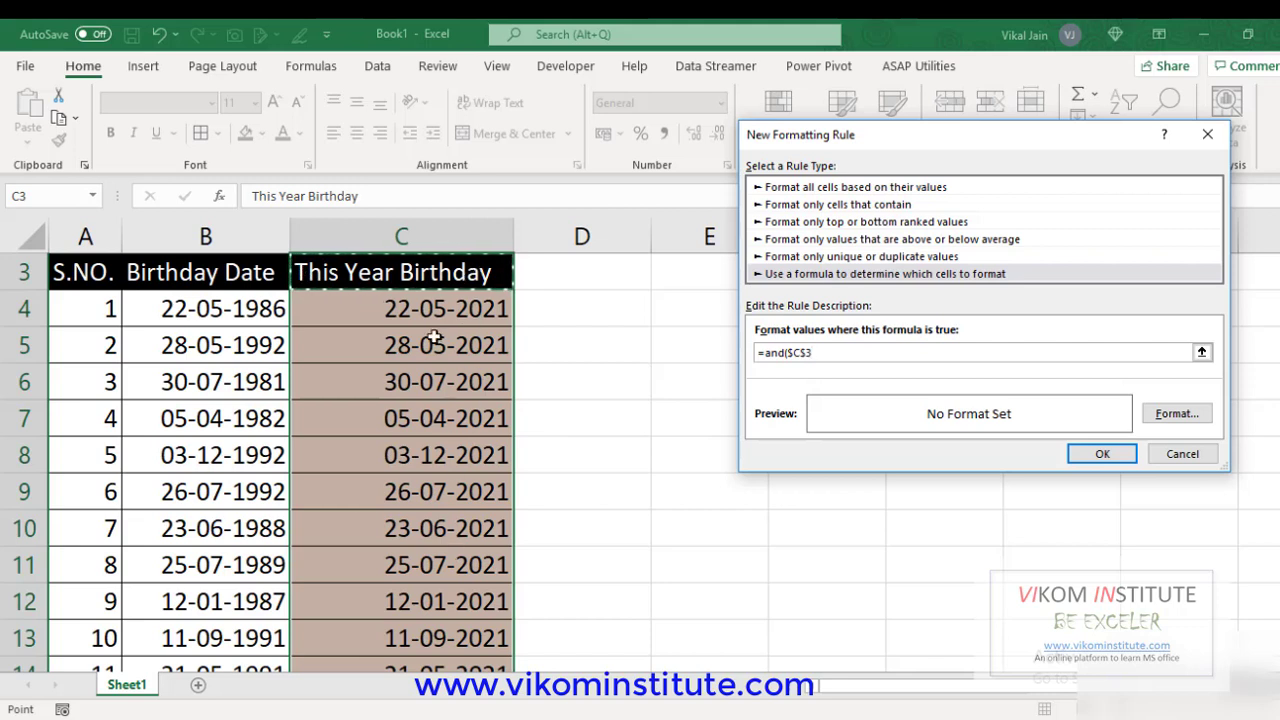
pyautogui.click(311, 270)
pyautogui.write('>')
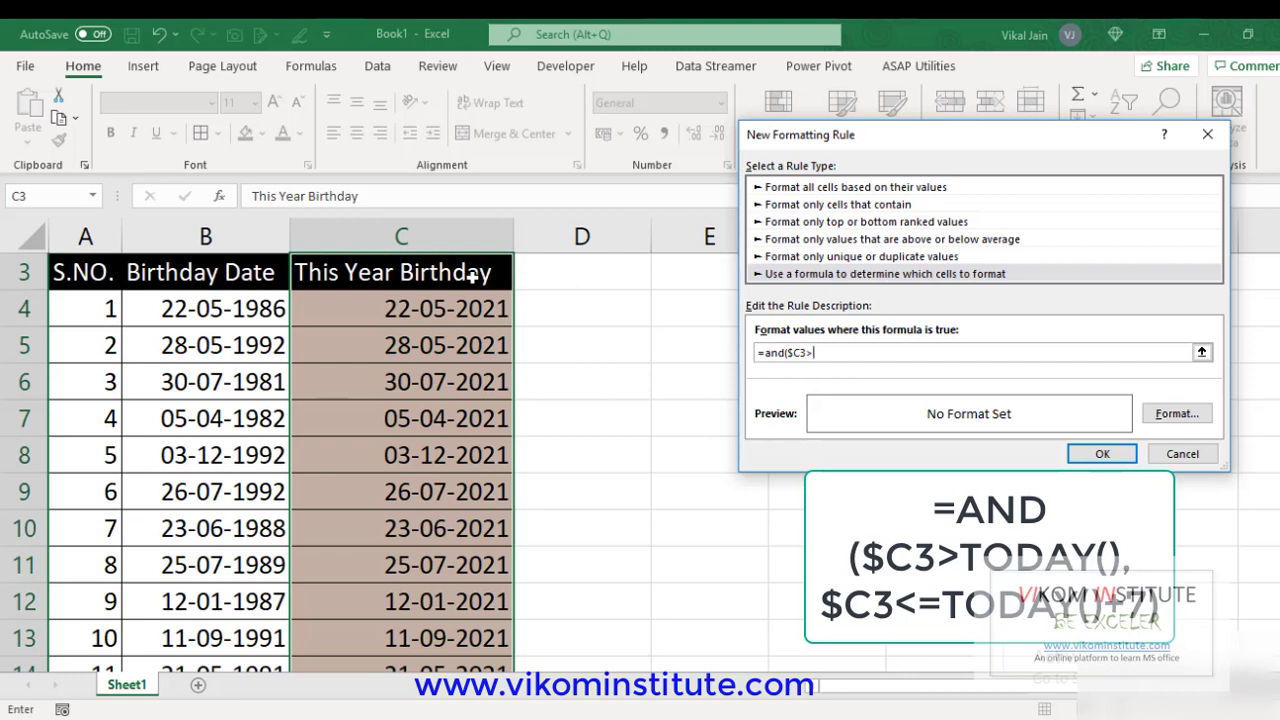
pyautogui.write('today(),')
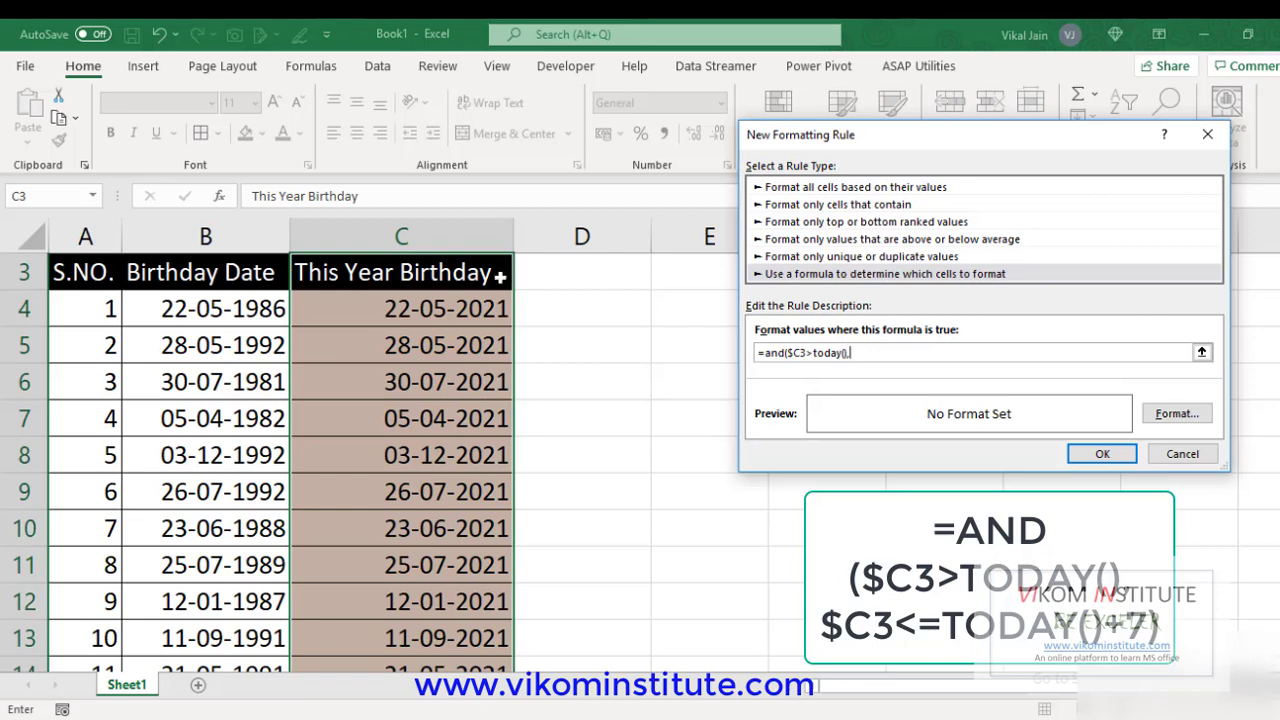
pyautogui.click(497, 274)
pyautogui.press('F4')
pyautogui.press('F4')
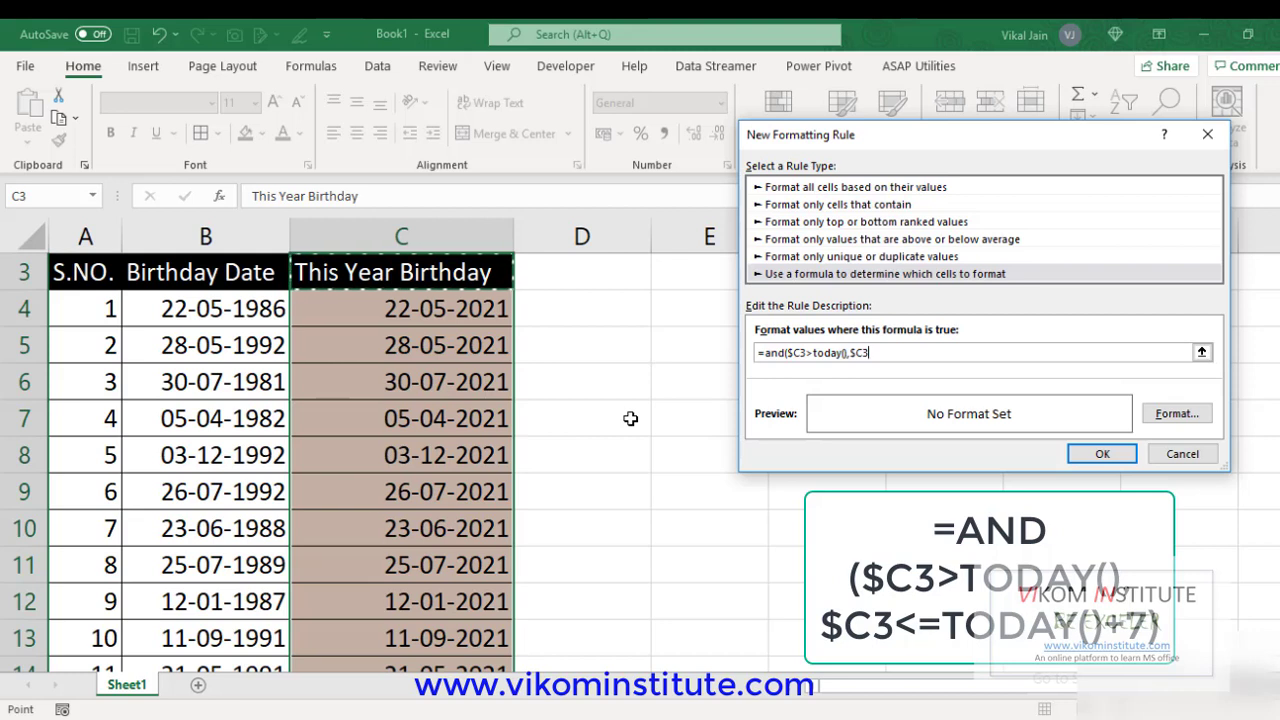
pyautogui.write('<=today()+7')
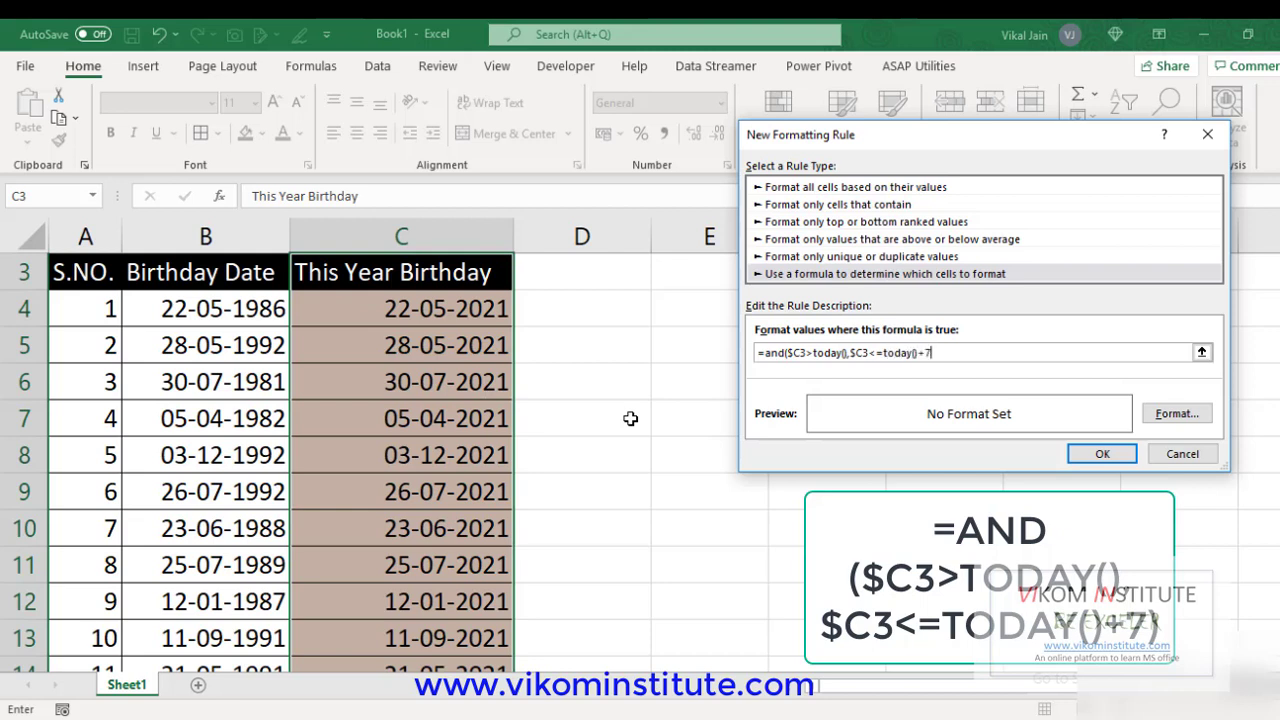
pyautogui.write(')')
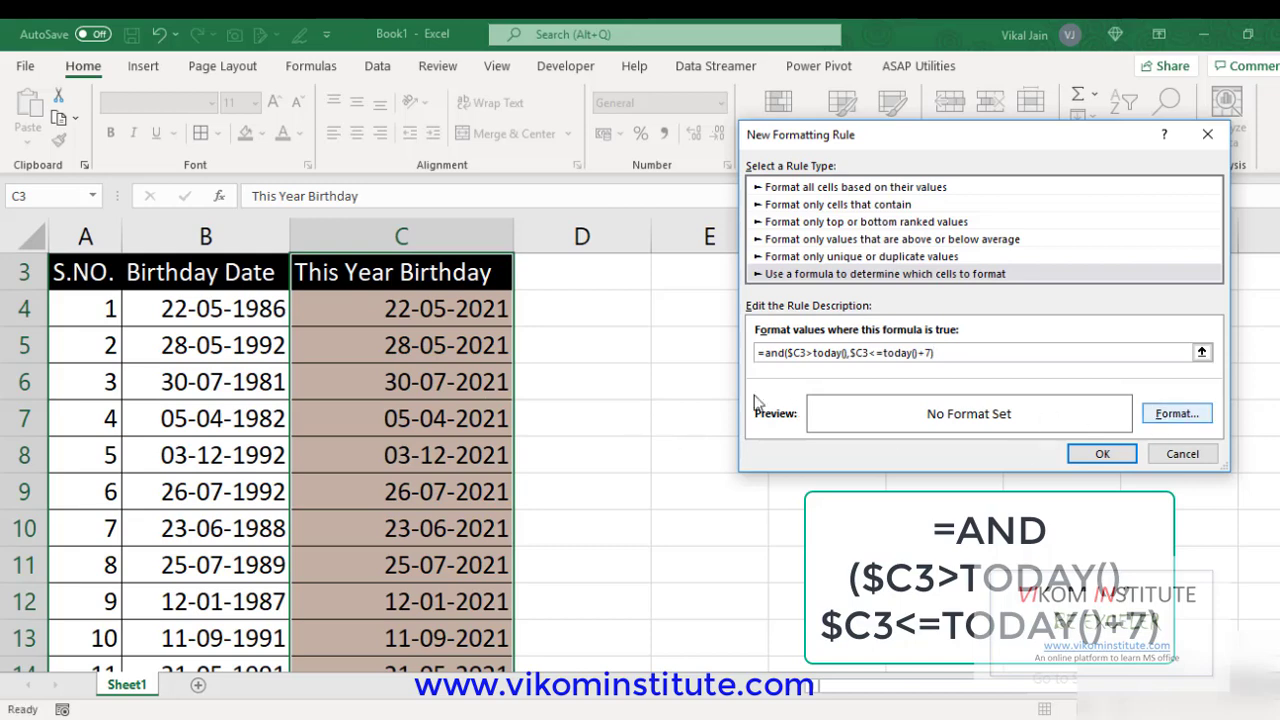
pyautogui.click(1166, 418)
# Step: Apply a yellow fill to the rule, highlighting 30-07-2021 and 26-07-2021
pyautogui.click(490, 218)
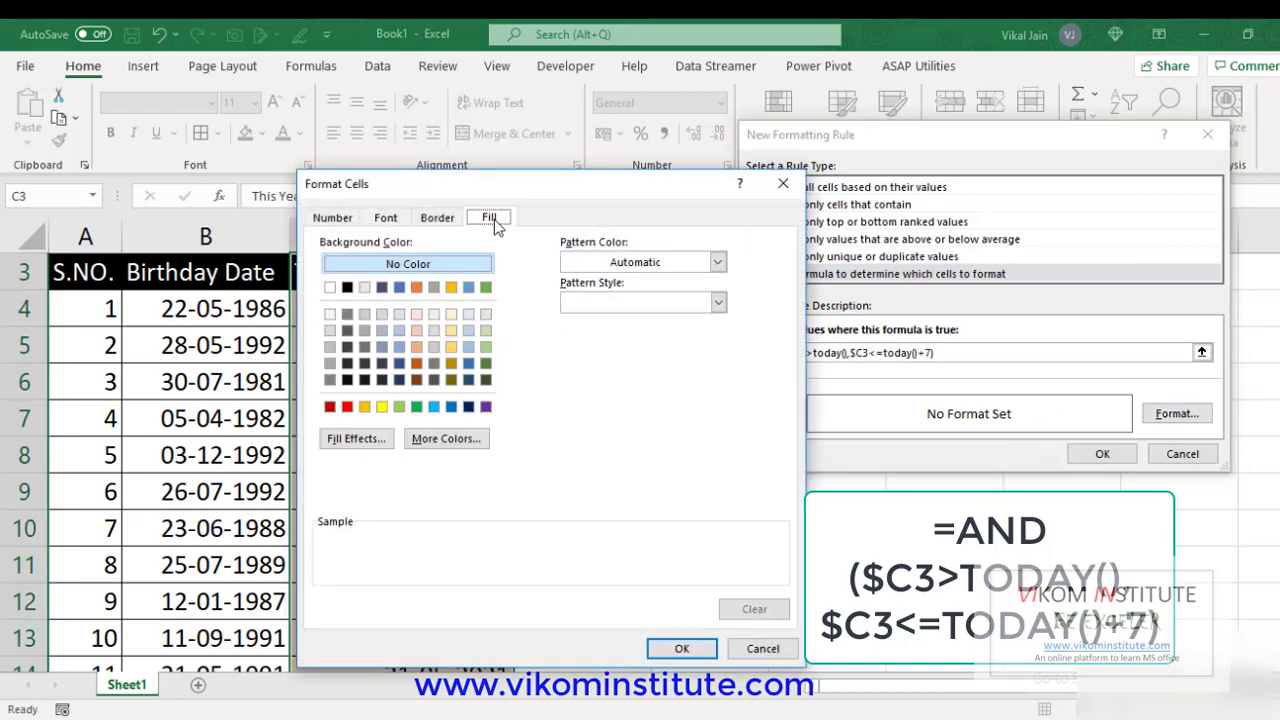
pyautogui.click(383, 408)
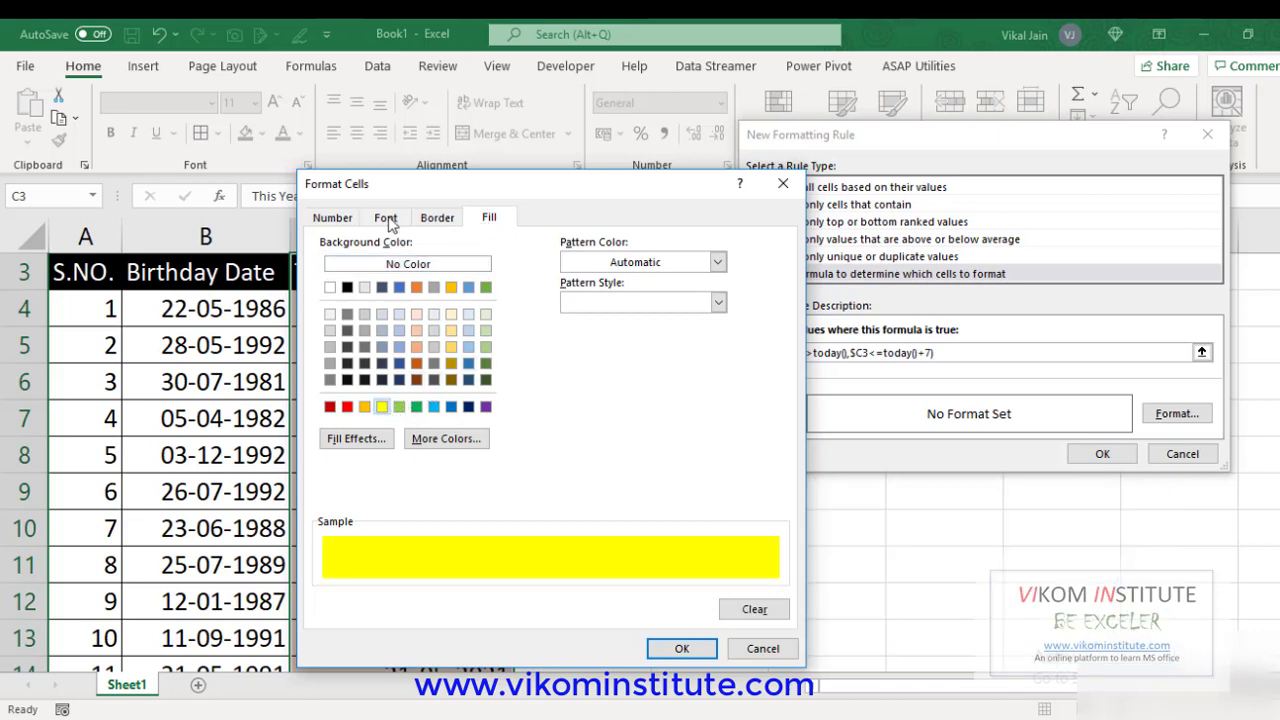
pyautogui.click(388, 220)
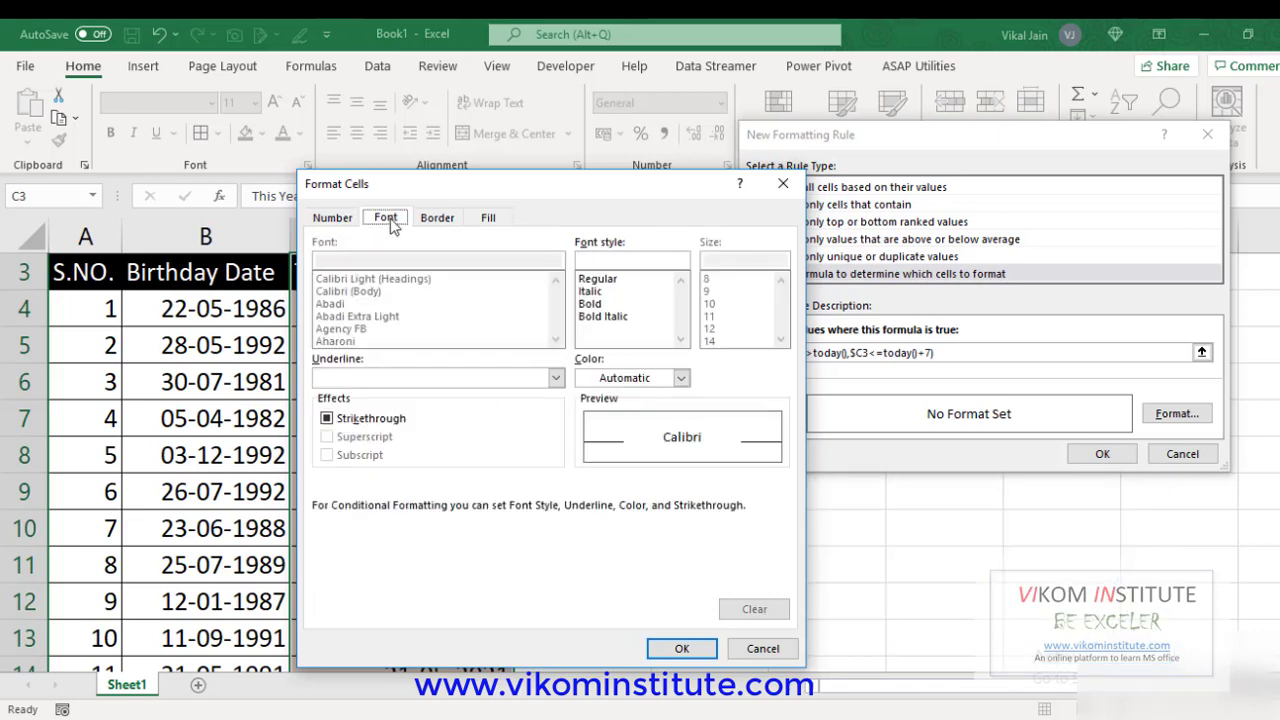
pyautogui.click(682, 649)
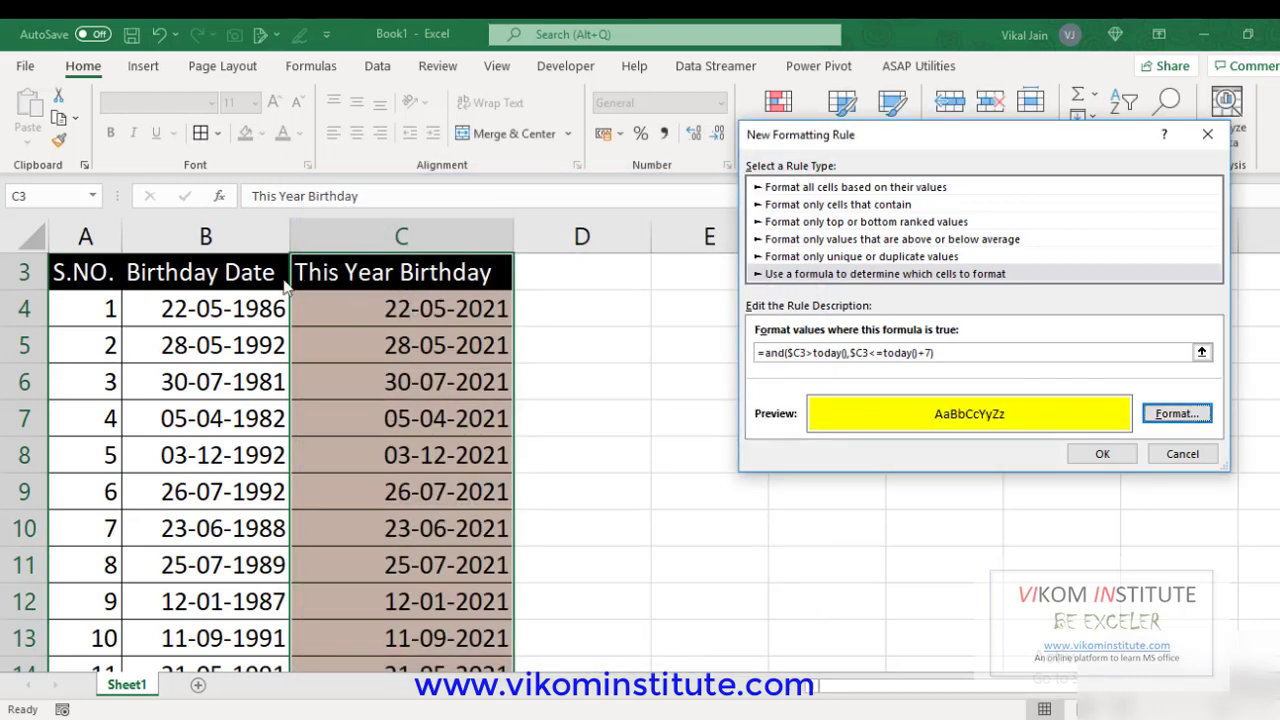
pyautogui.click(1100, 455)
pyautogui.click(662, 448)
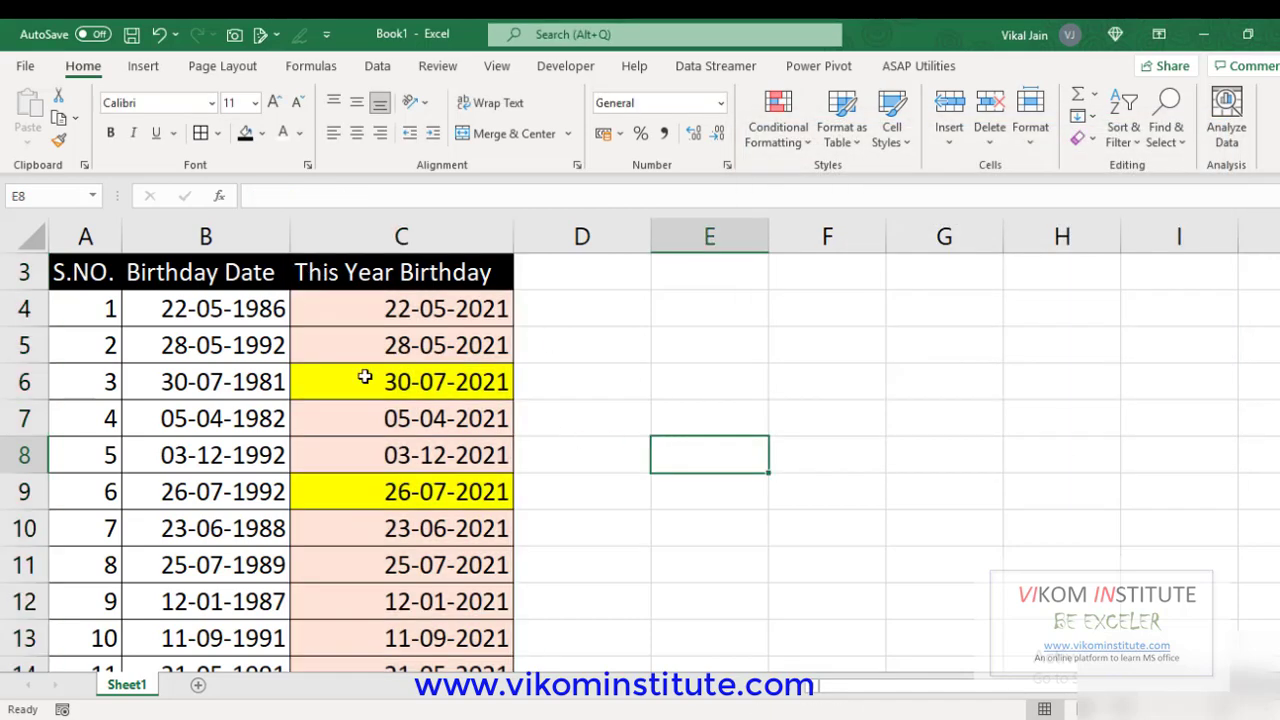
pyautogui.click(212, 383)
pyautogui.click(365, 385)
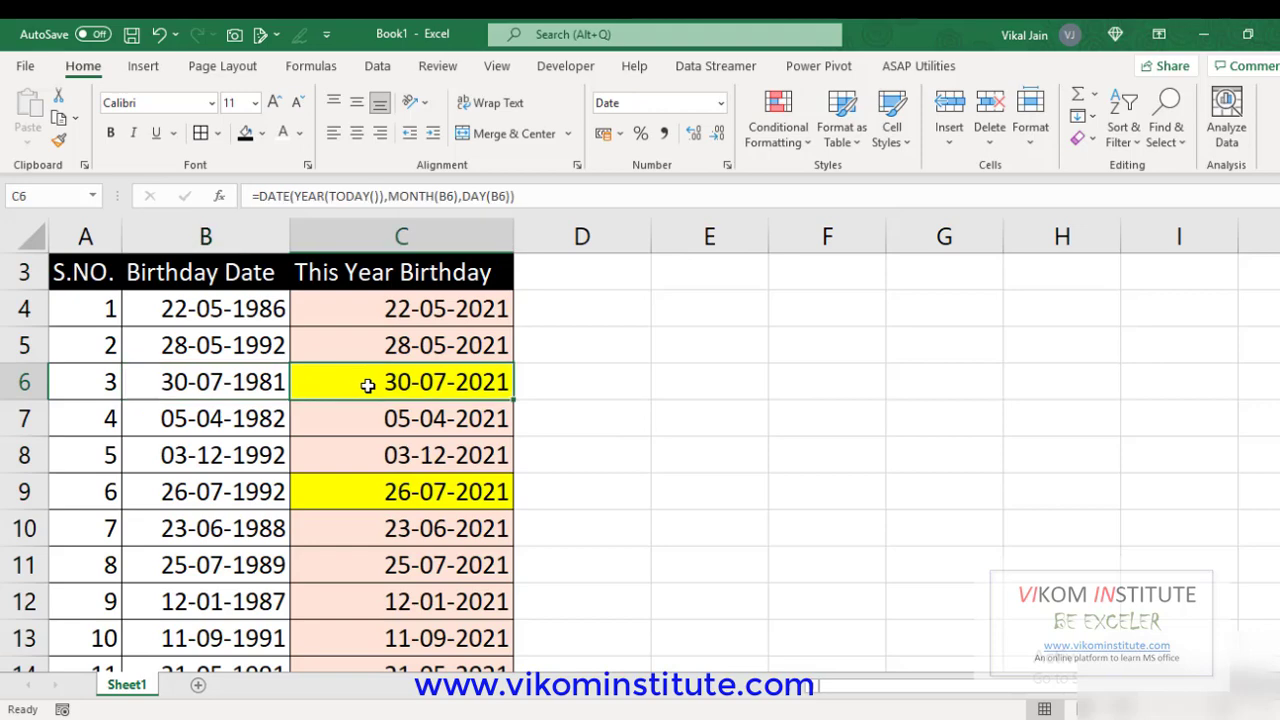
pyautogui.click(371, 512)
pyautogui.click(386, 397)
pyautogui.scroll(-3, 442, 483)
pyautogui.scroll(1, 442, 483)
pyautogui.scroll(3, 442, 483)
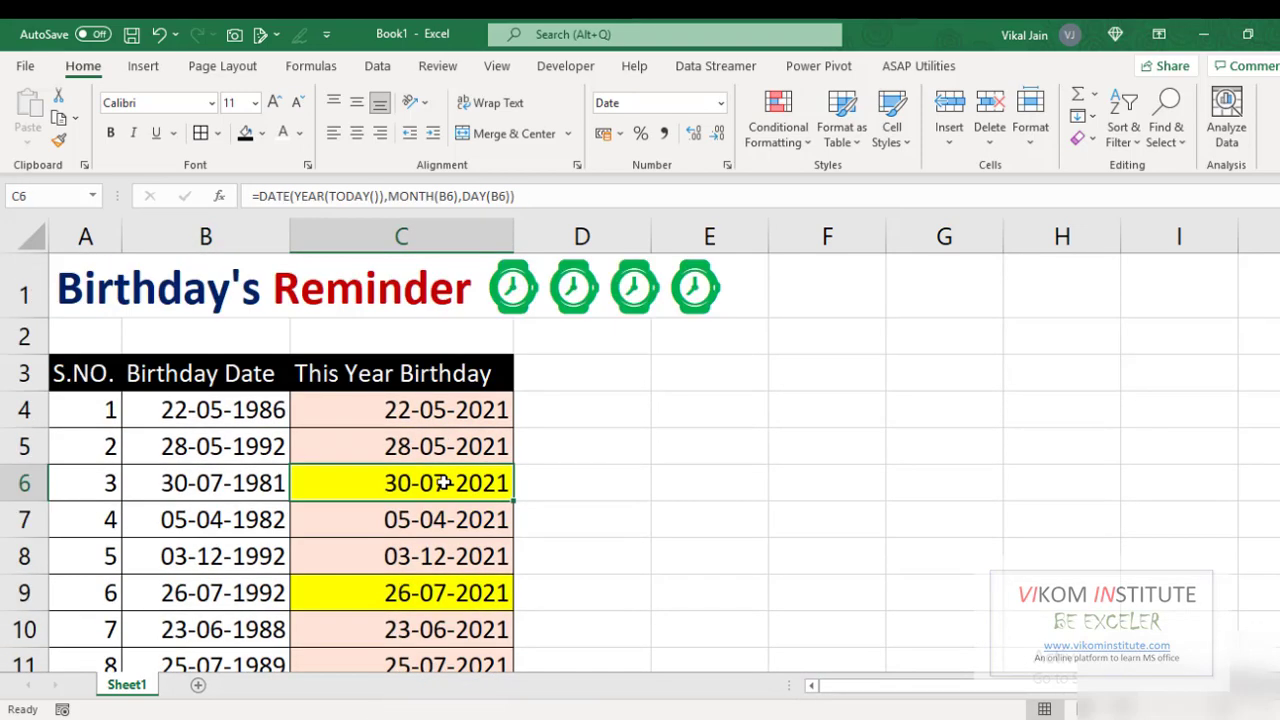
pyautogui.scroll(-1, 442, 483)
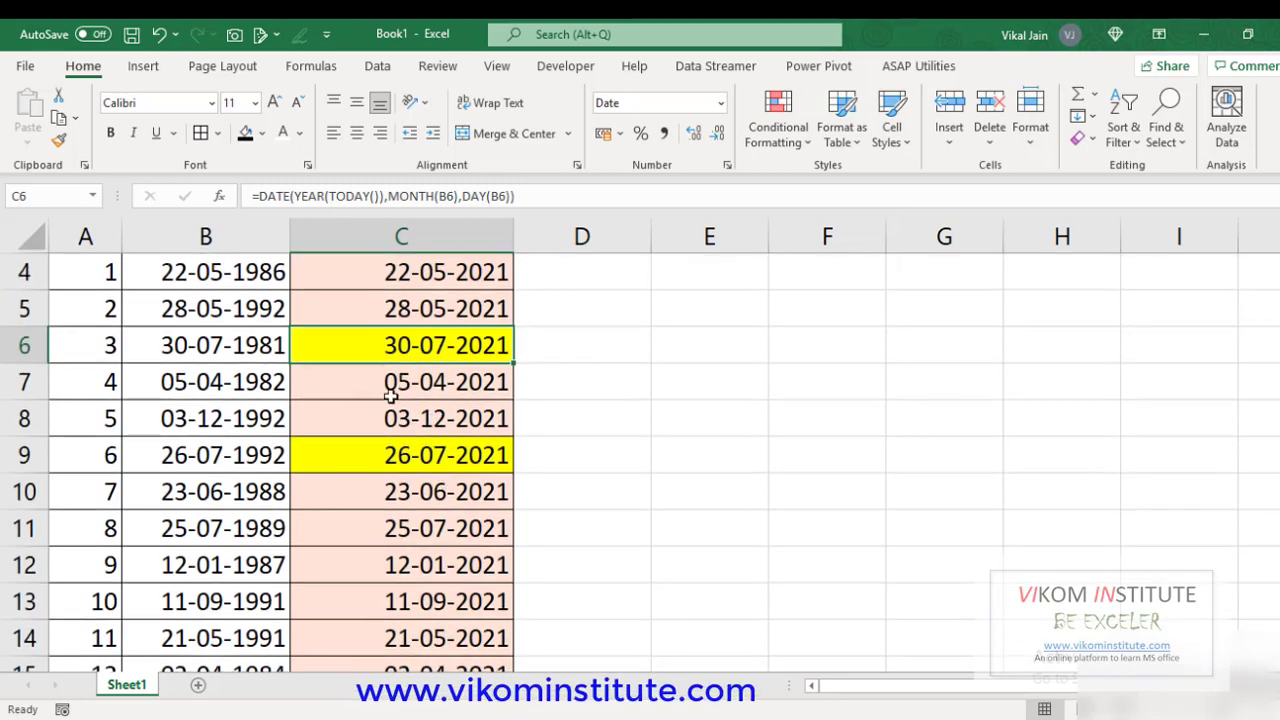
pyautogui.click(587, 426)
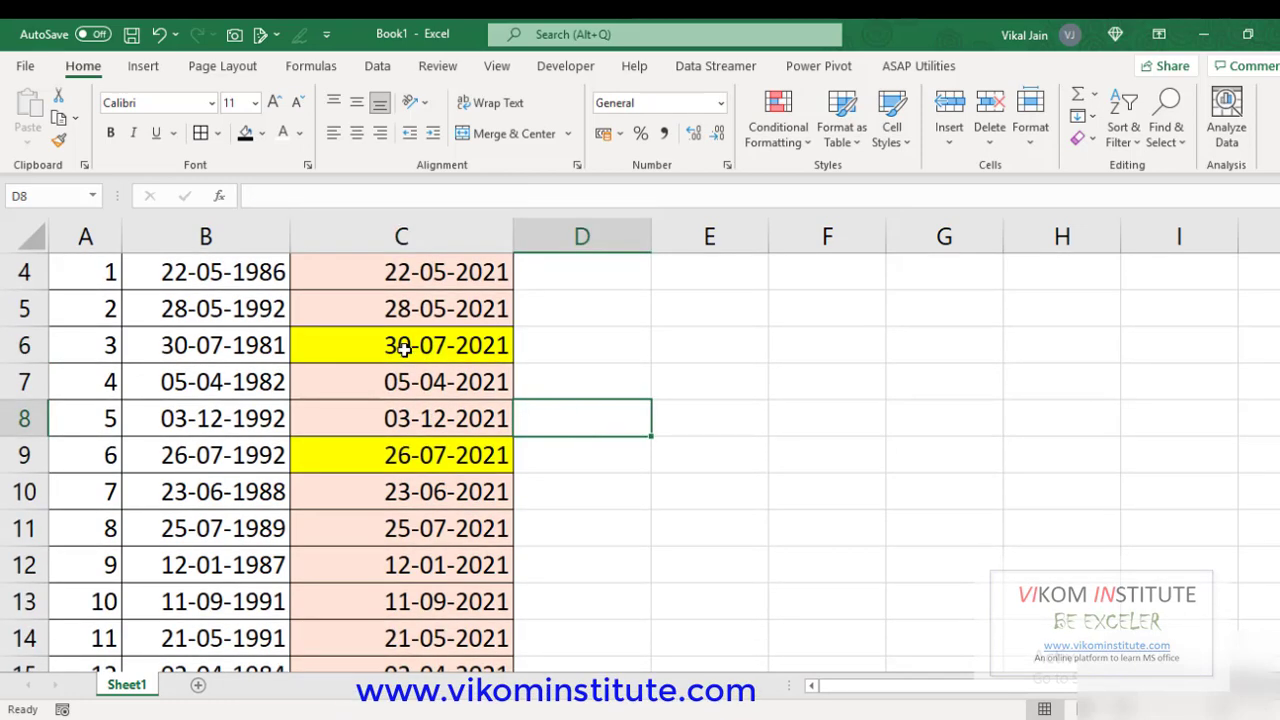
pyautogui.click(386, 441)
pyautogui.click(394, 423)
pyautogui.scroll(1, 508, 460)
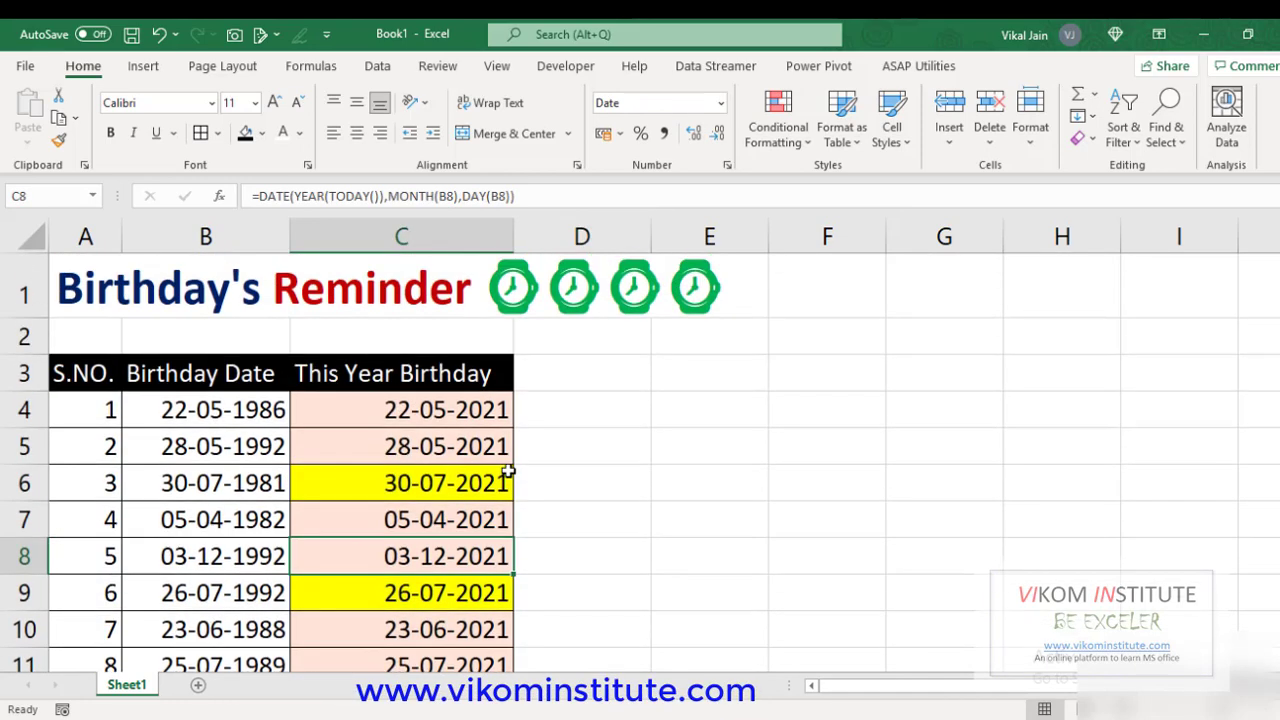
pyautogui.scroll(-1, 471, 452)
pyautogui.scroll(1, 471, 452)
pyautogui.click(427, 594)
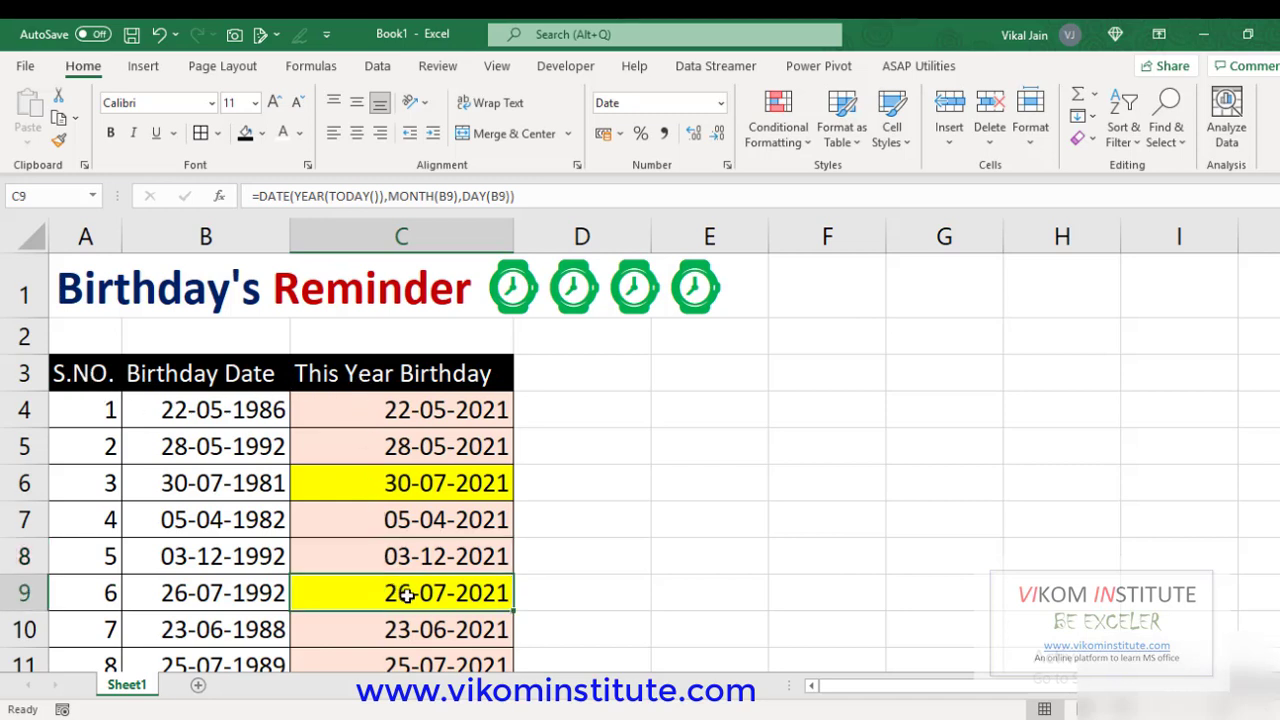
pyautogui.click(403, 376)
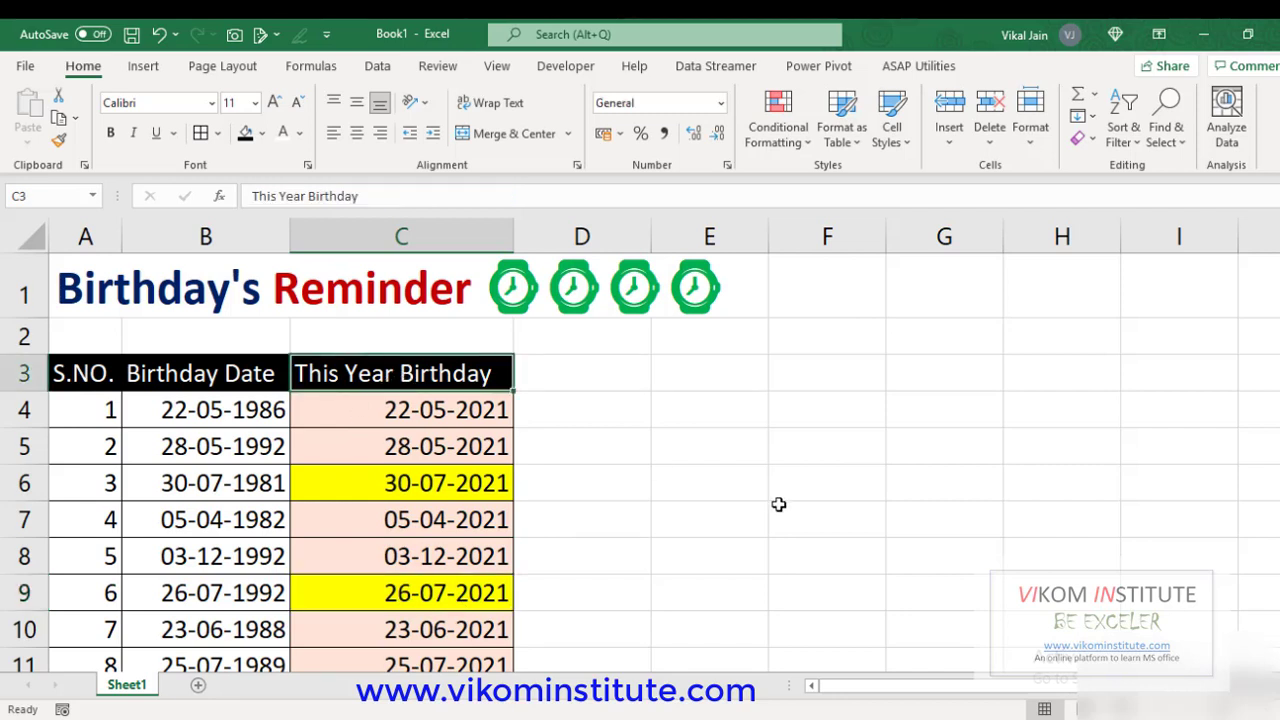
pyautogui.press('Down')
pyautogui.press('Down')
pyautogui.press('Down')
pyautogui.press('Down')
pyautogui.press('Down')
pyautogui.press('Up')
pyautogui.press('Up')
pyautogui.press('Up')
pyautogui.press('Up')
pyautogui.press('Up')
# Step: In Manage Rules, duplicate the seven-day yellow rule and open the copy with Edit Rule
pyautogui.click(779, 150)
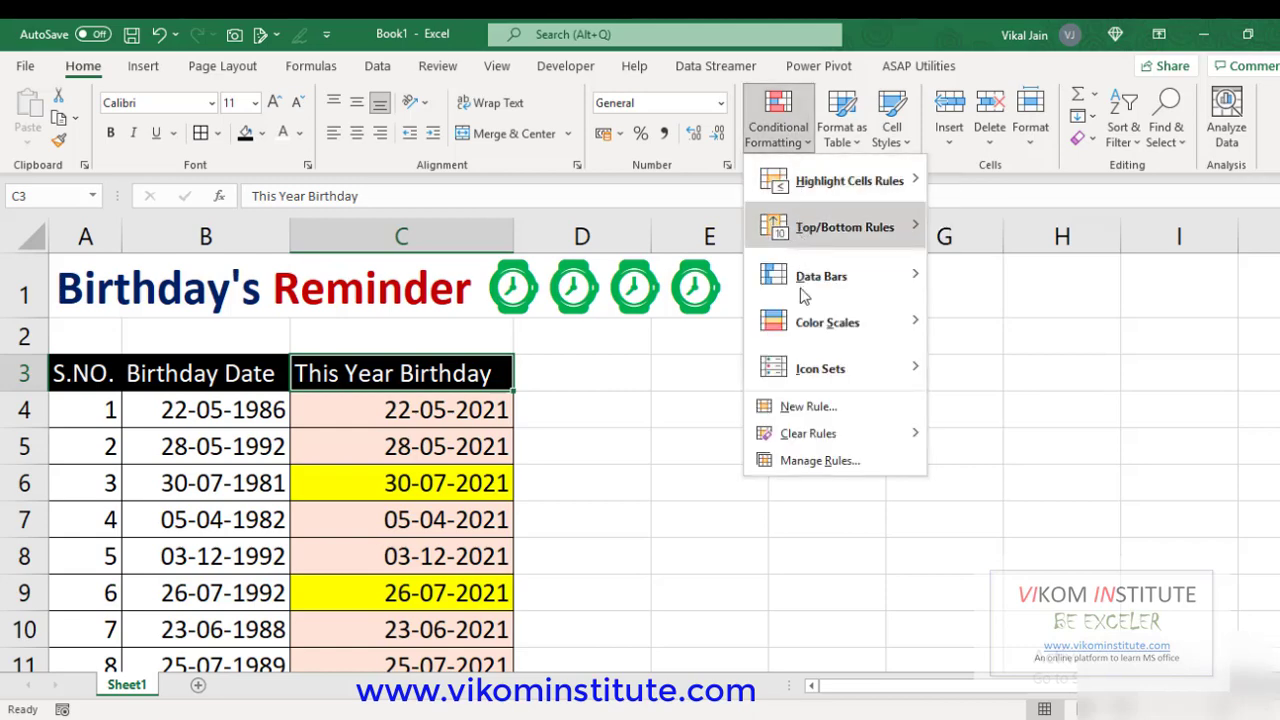
pyautogui.click(845, 460)
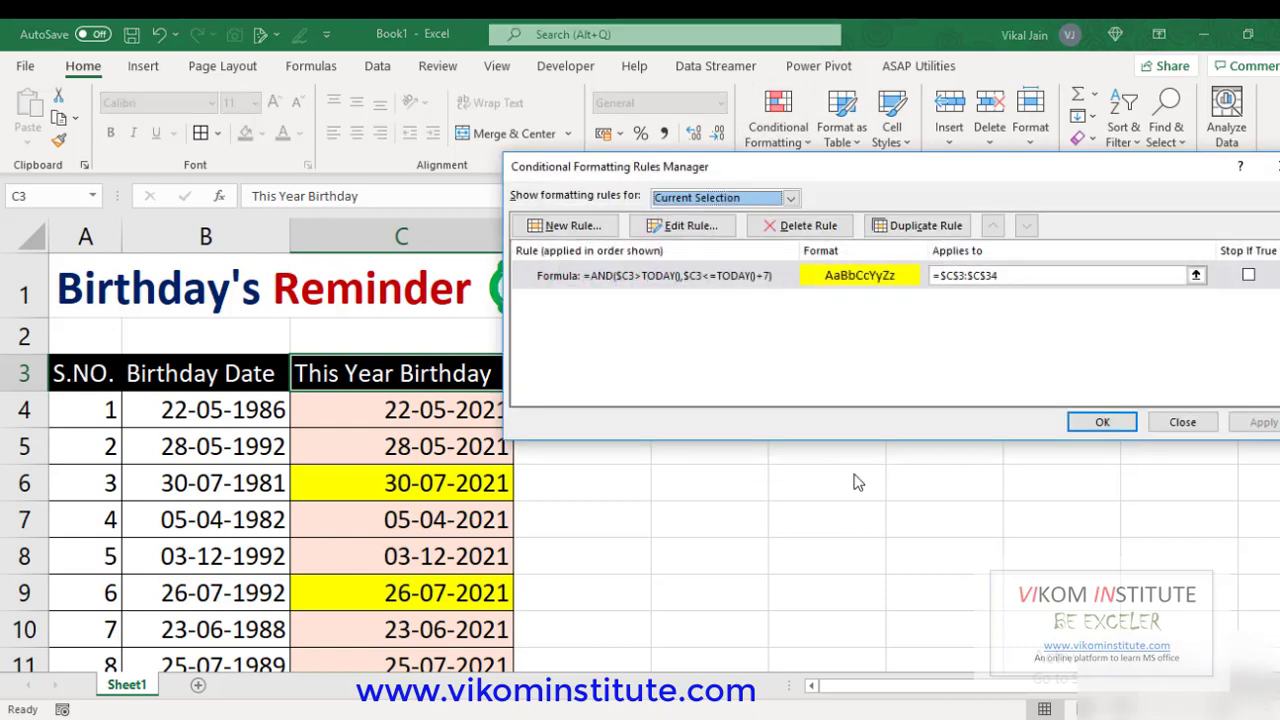
pyautogui.click(697, 284)
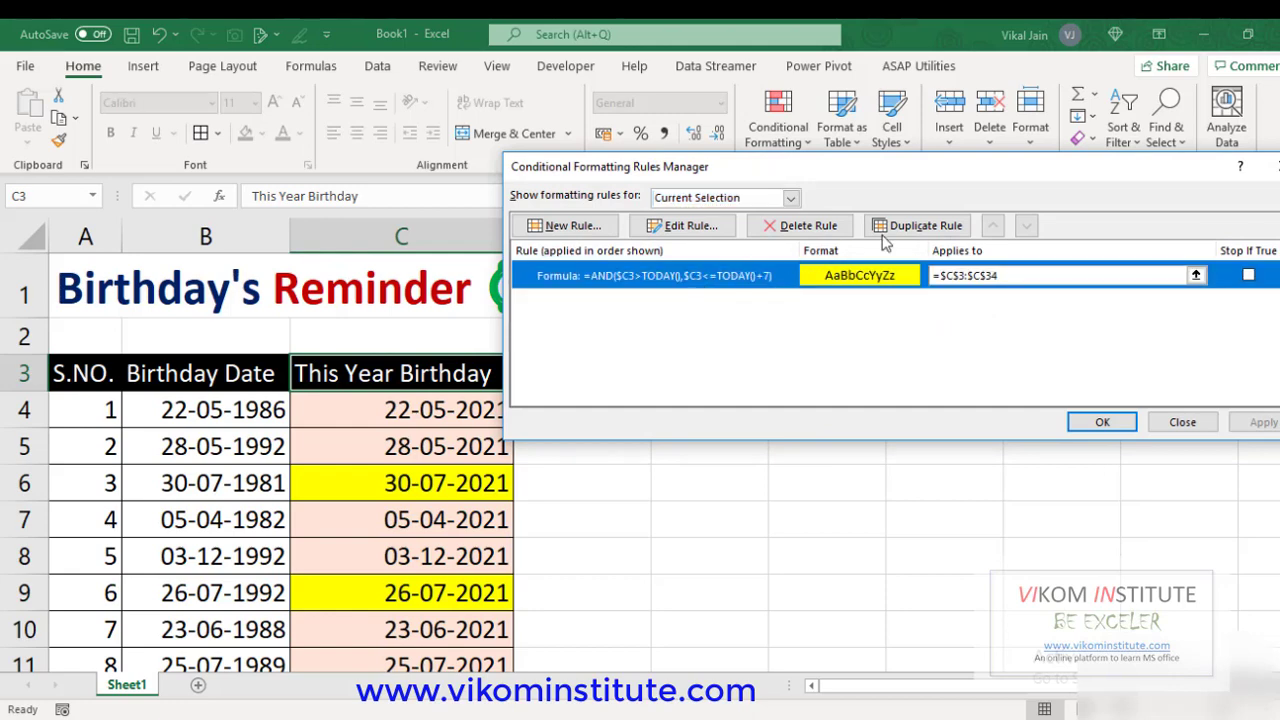
pyautogui.click(917, 225)
pyautogui.moveTo(876, 166); pyautogui.dragTo(496, 122)
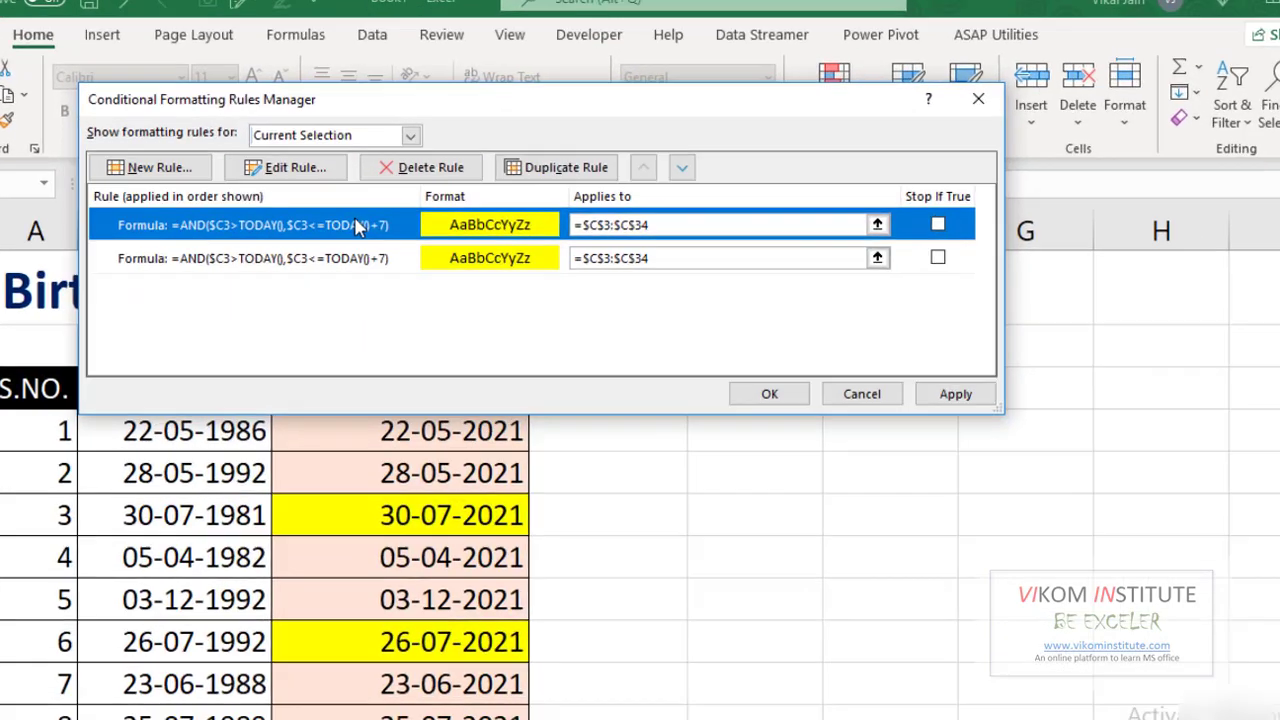
pyautogui.click(303, 181)
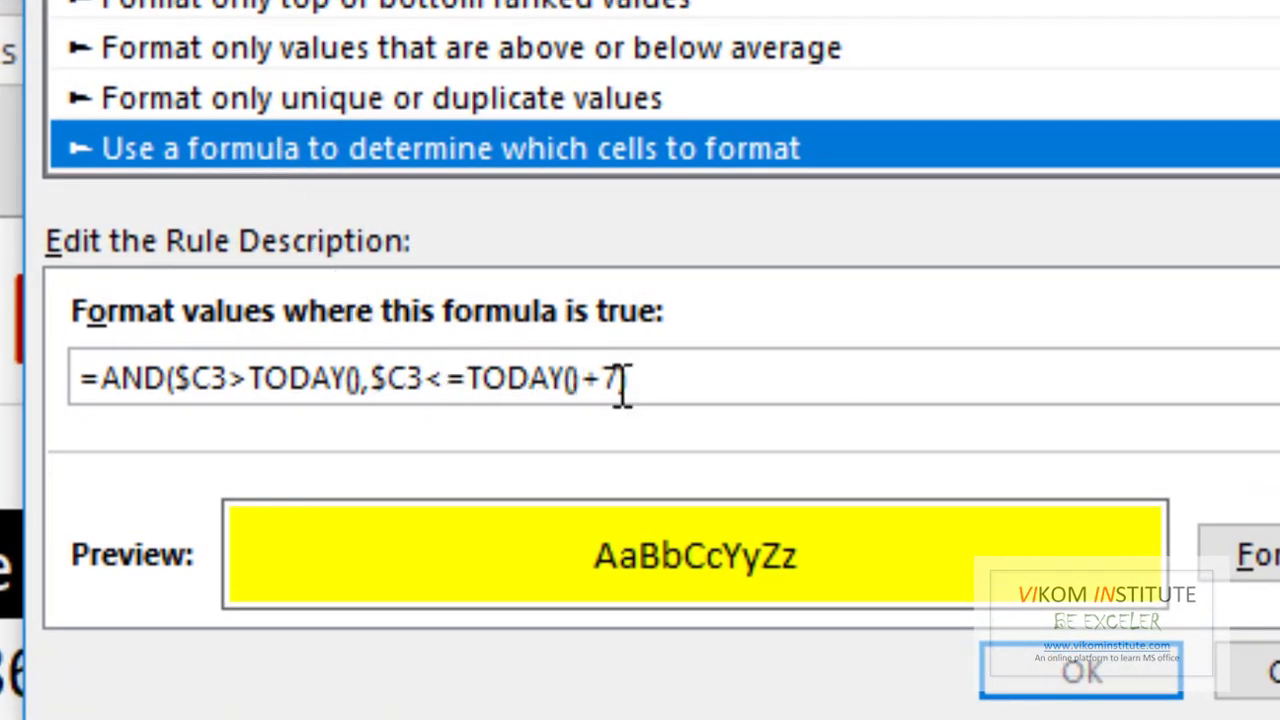
# Step: Change the copy's limit to TODAY()+1 and open its Format Cells options
pyautogui.doubleClick(612, 380)
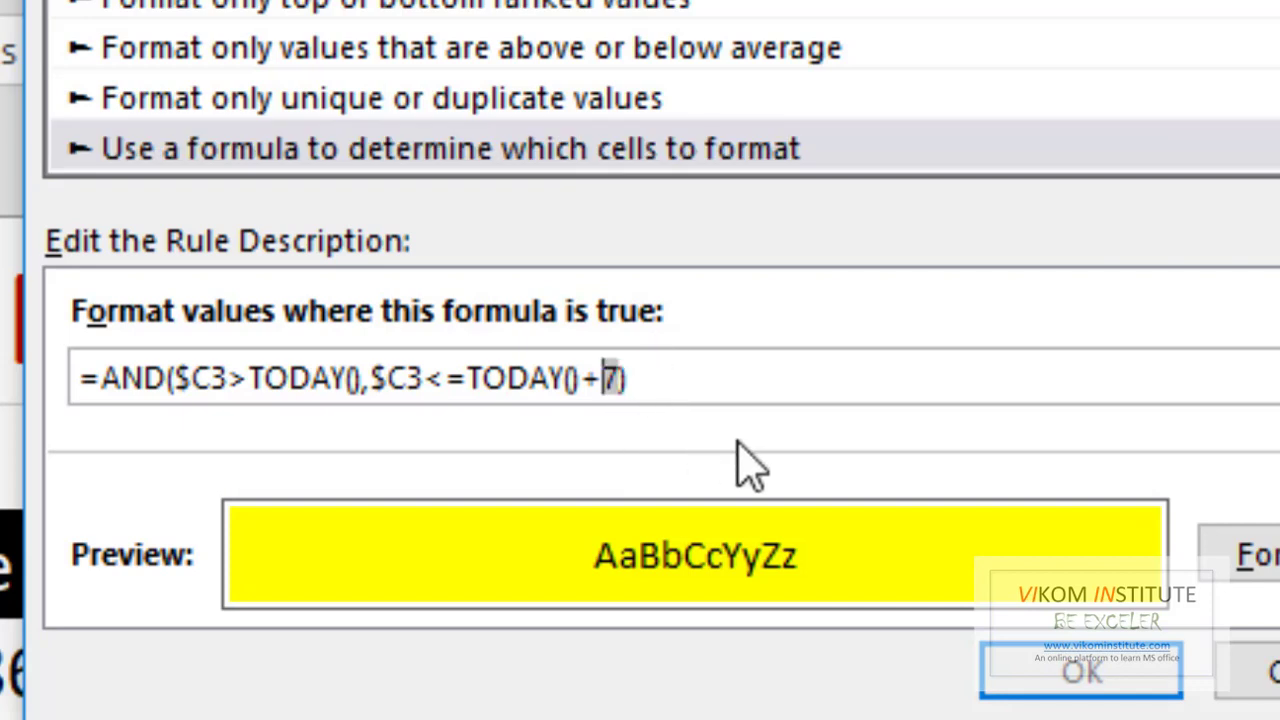
pyautogui.write('1')
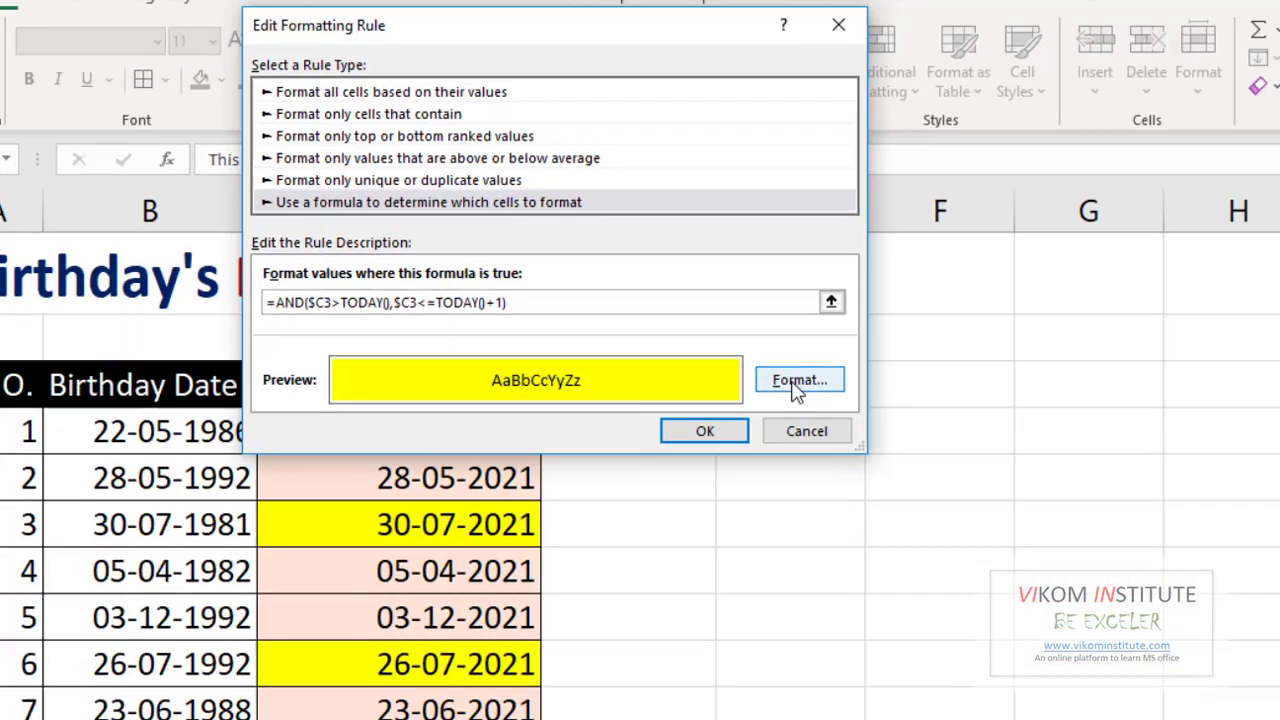
pyautogui.click(1240, 555)
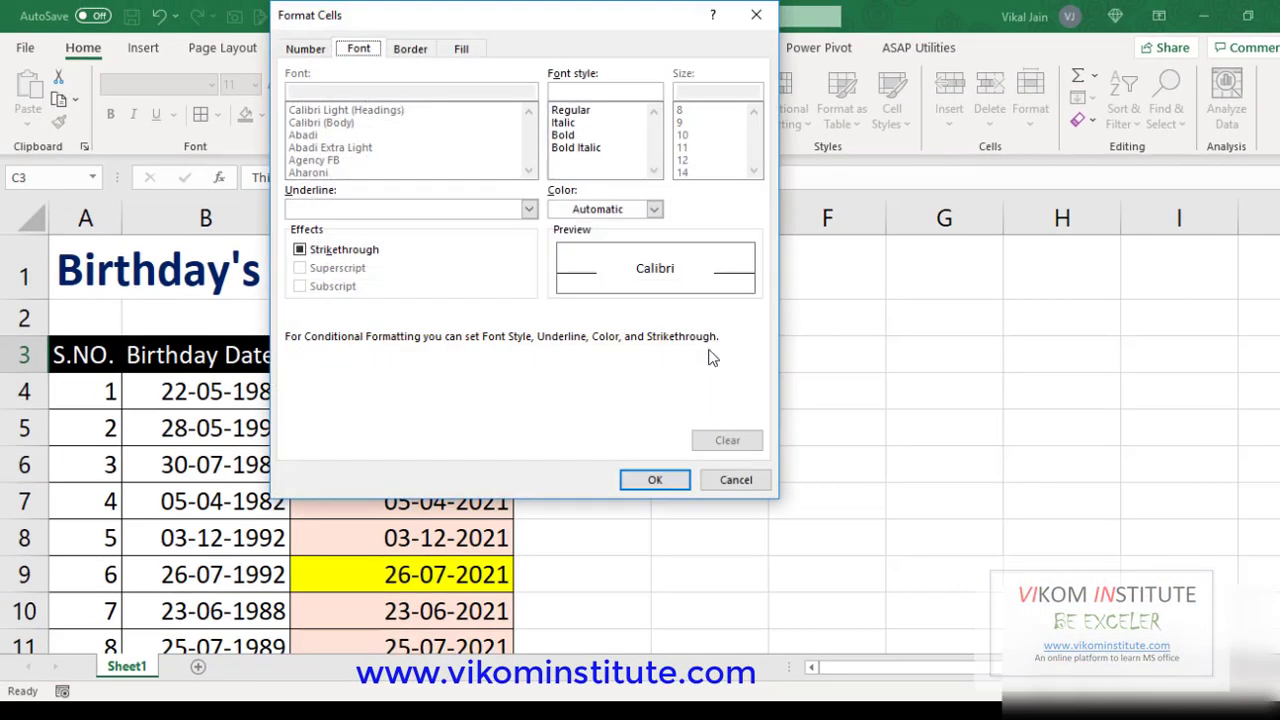
# Step: Give the one-day rule a green fill with white font and apply it, turning 26-07-2021 green
pyautogui.click(465, 52)
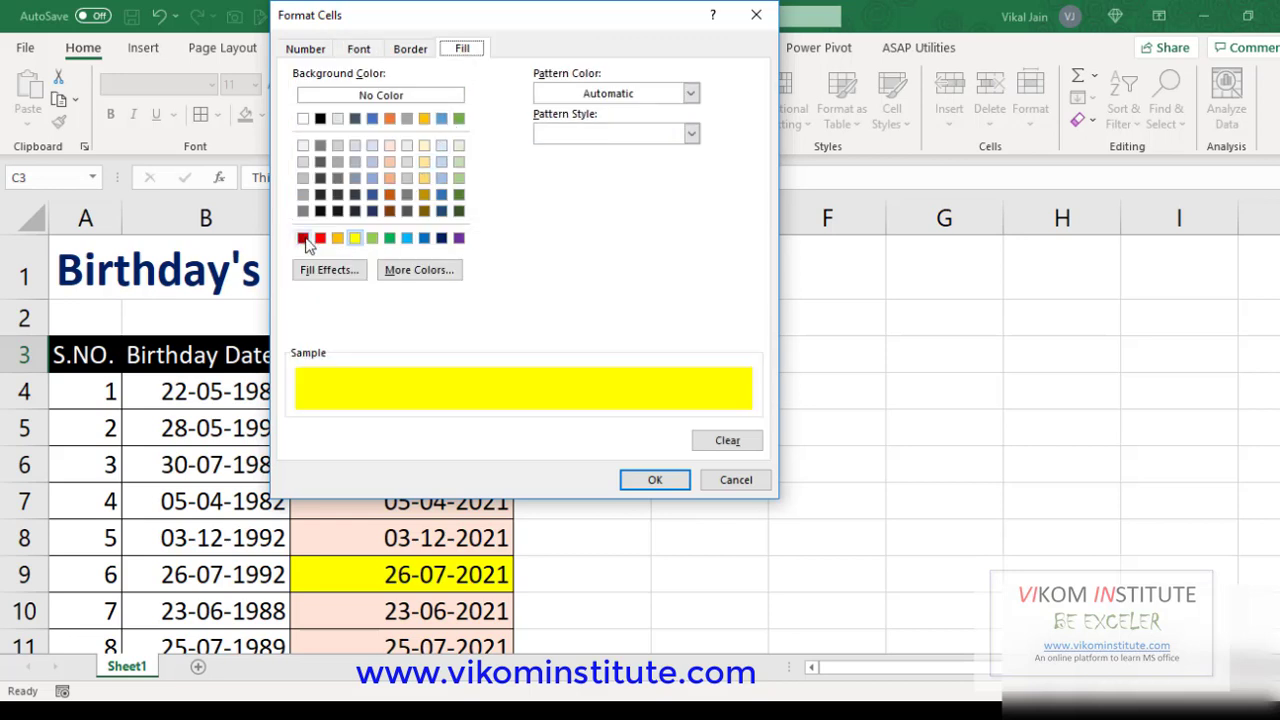
pyautogui.click(390, 239)
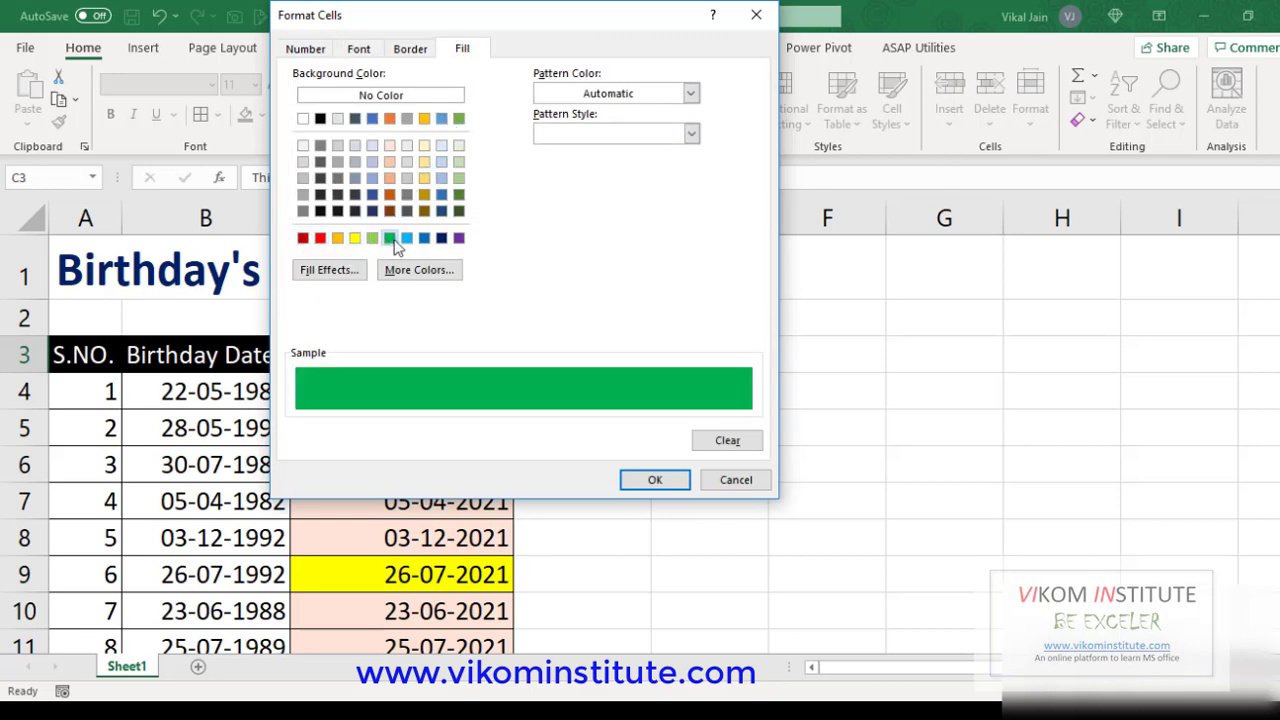
pyautogui.click(364, 49)
pyautogui.click(654, 209)
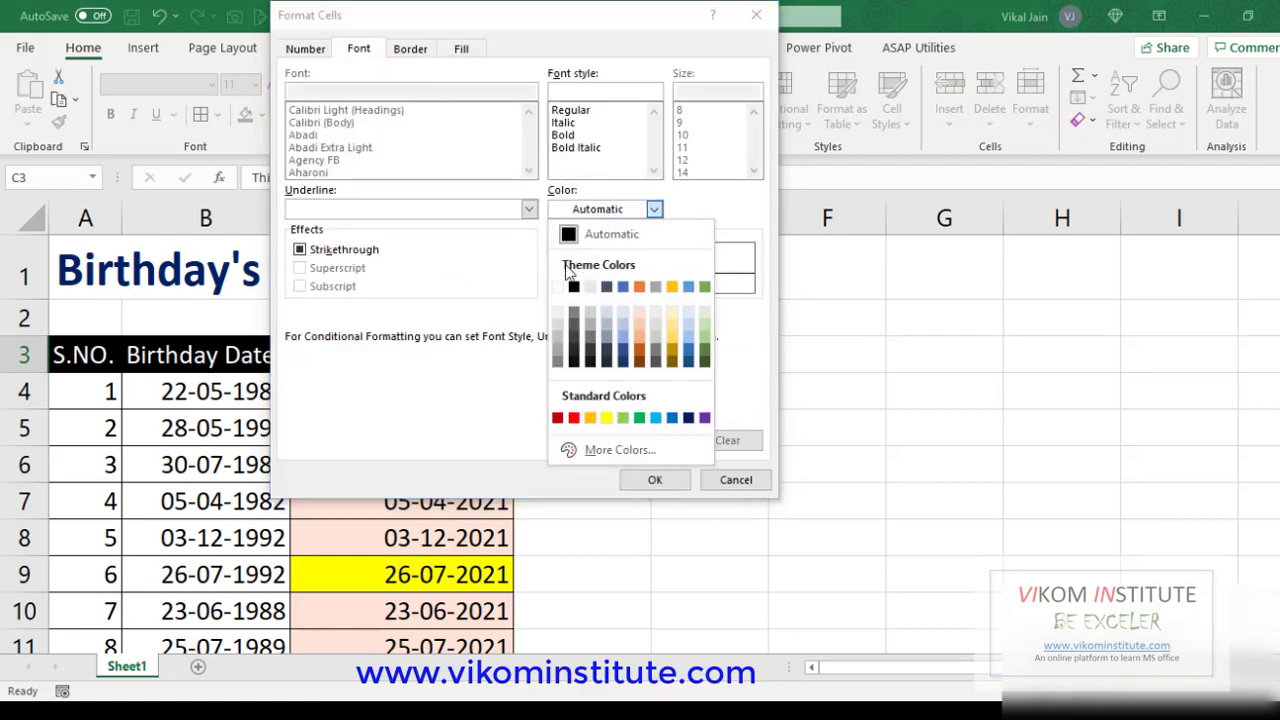
pyautogui.click(565, 283)
pyautogui.click(656, 480)
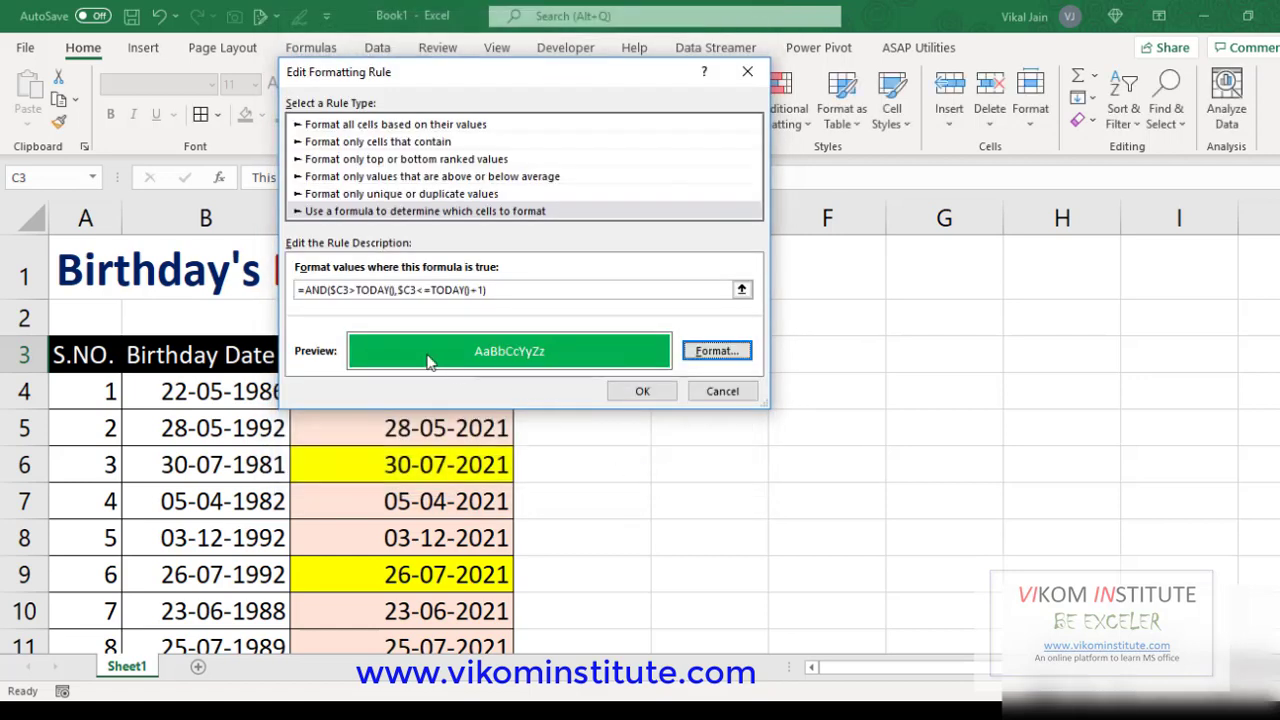
pyautogui.click(630, 397)
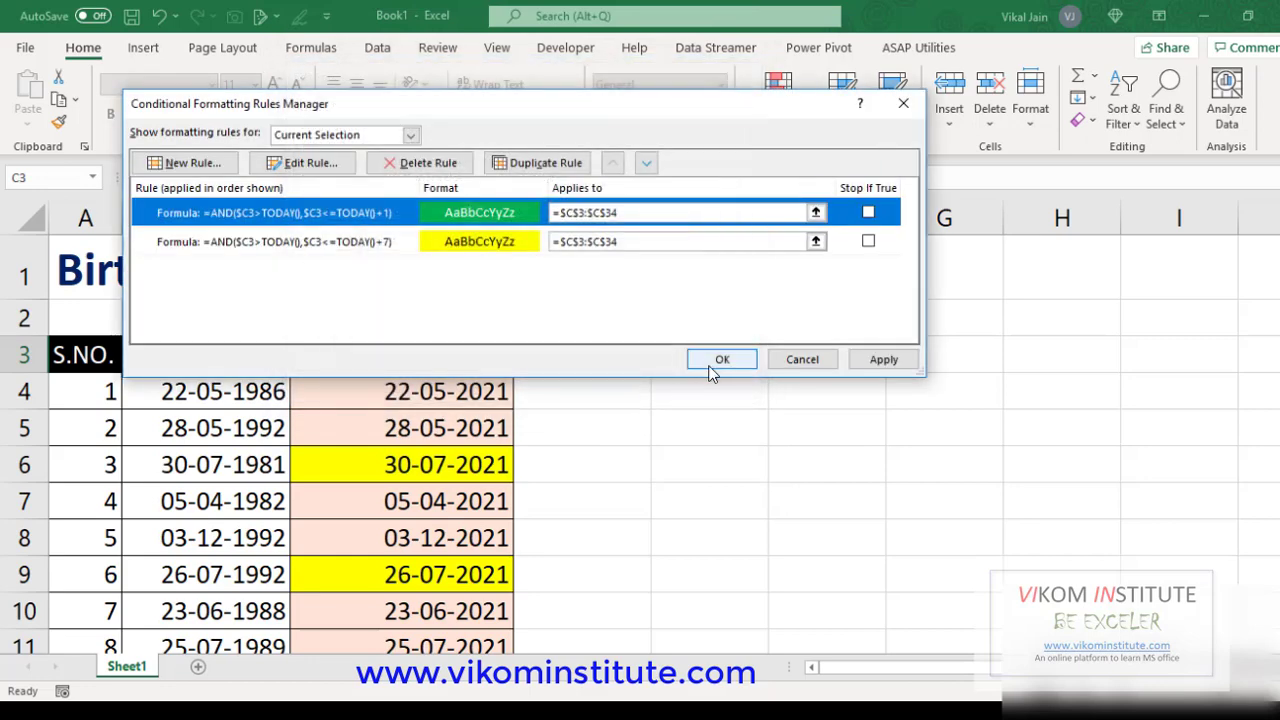
pyautogui.click(855, 362)
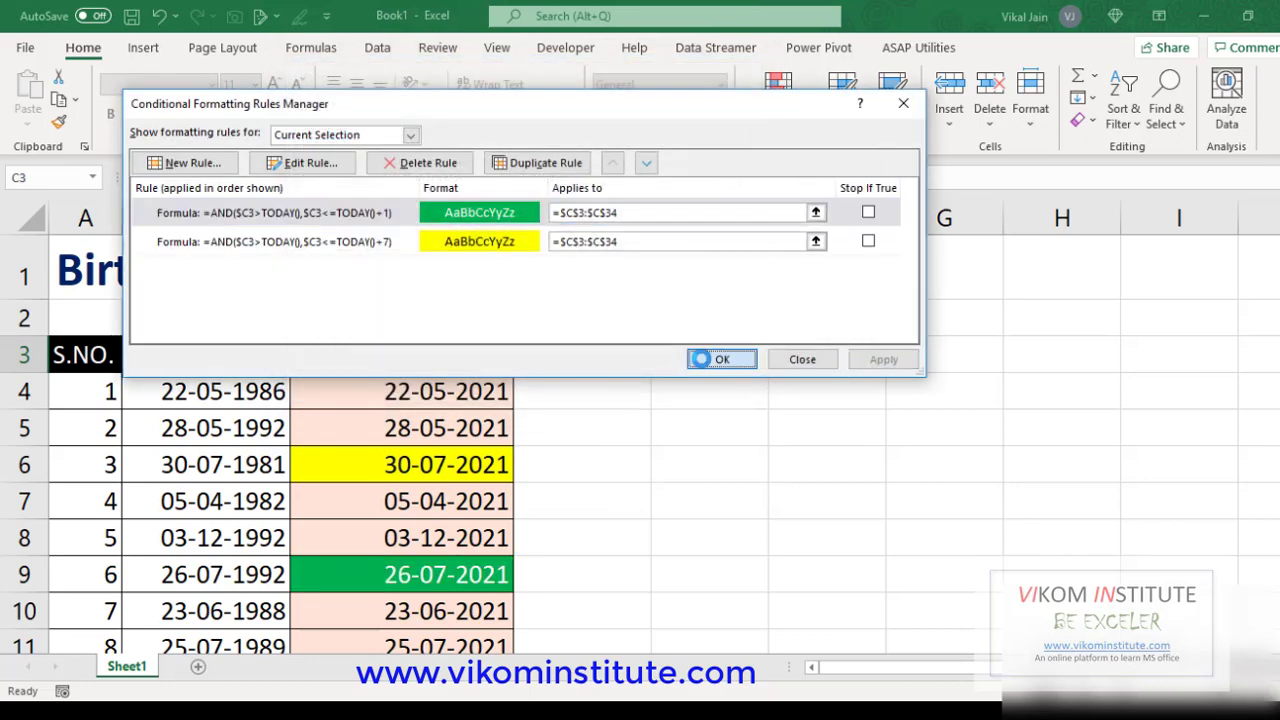
pyautogui.click(702, 362)
pyautogui.click(658, 486)
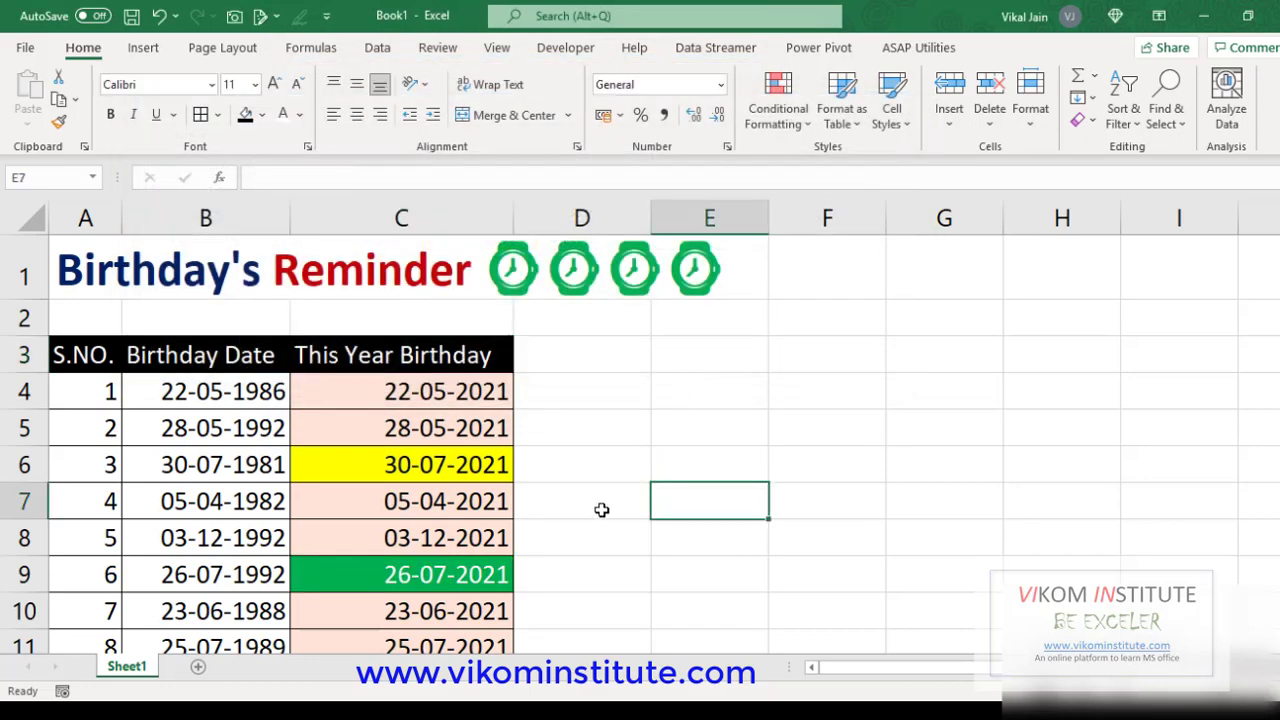
pyautogui.click(113, 574)
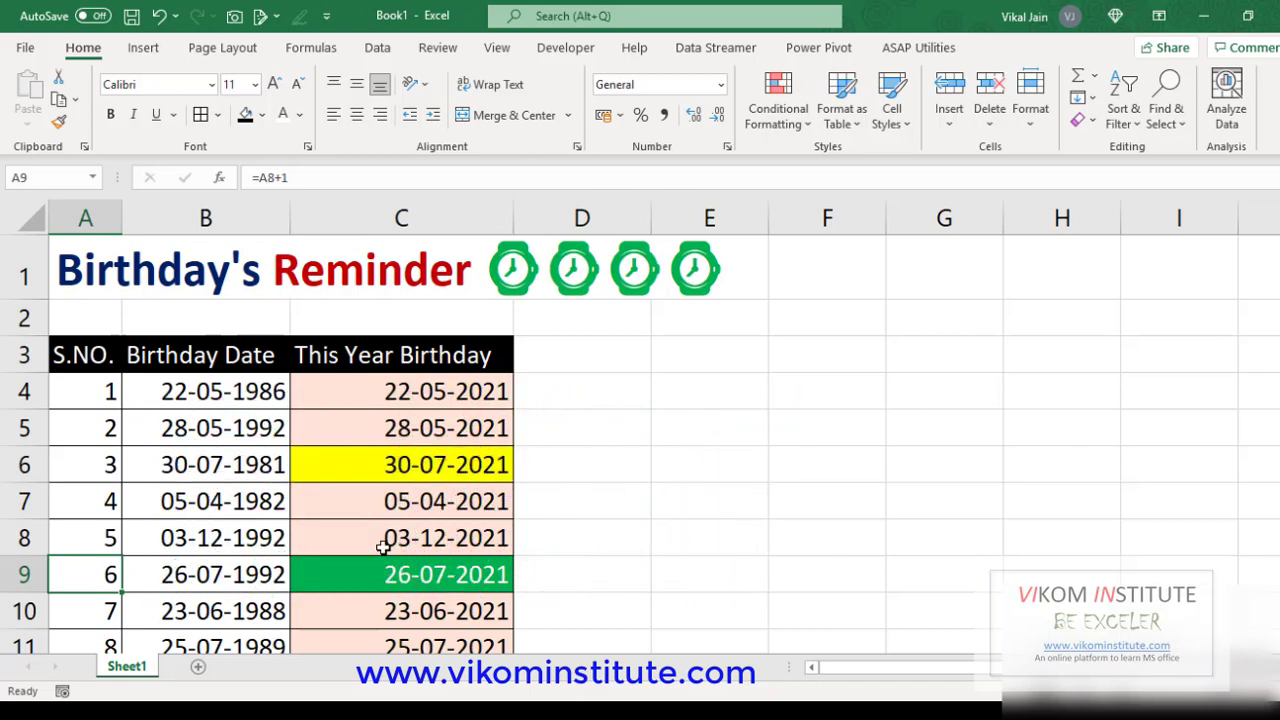
pyautogui.click(390, 545)
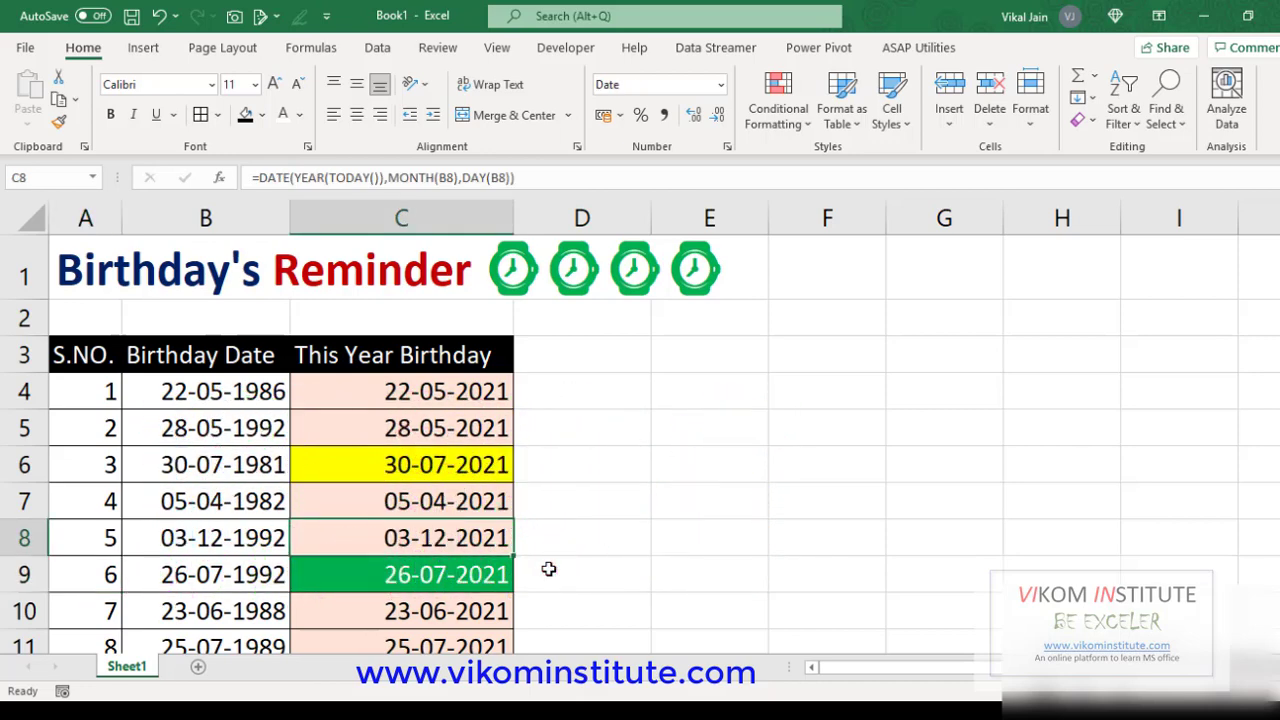